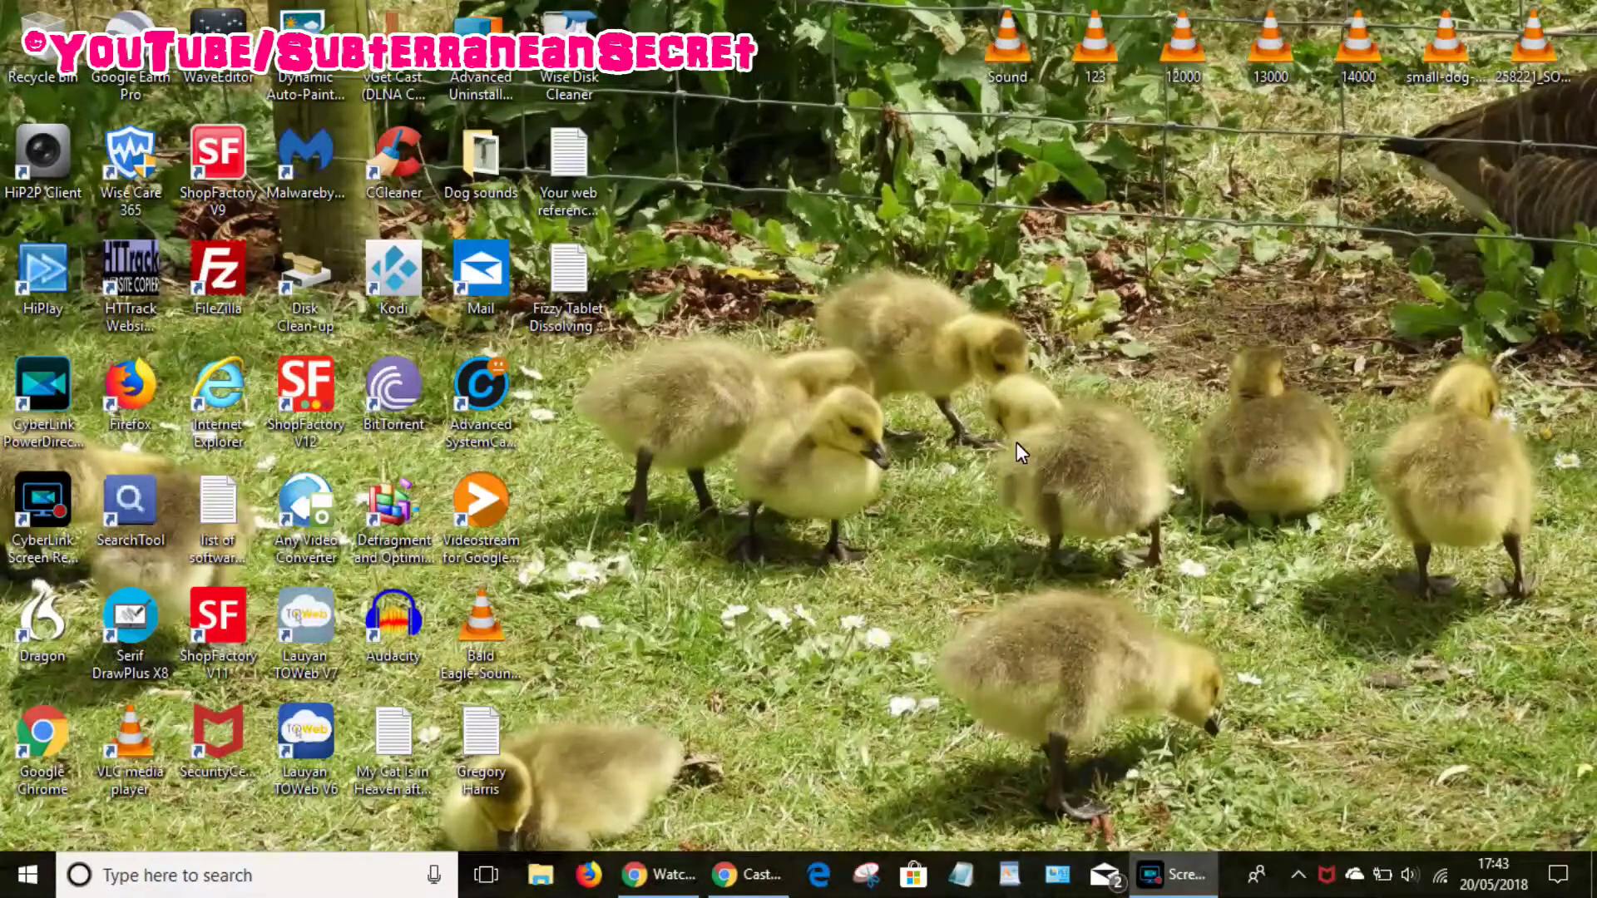
Open the Fizzy Tablet Dissolving video on YouTube, pause it, and check its cast device list.
{"action": "left_click", "coordinate": [657, 874]}
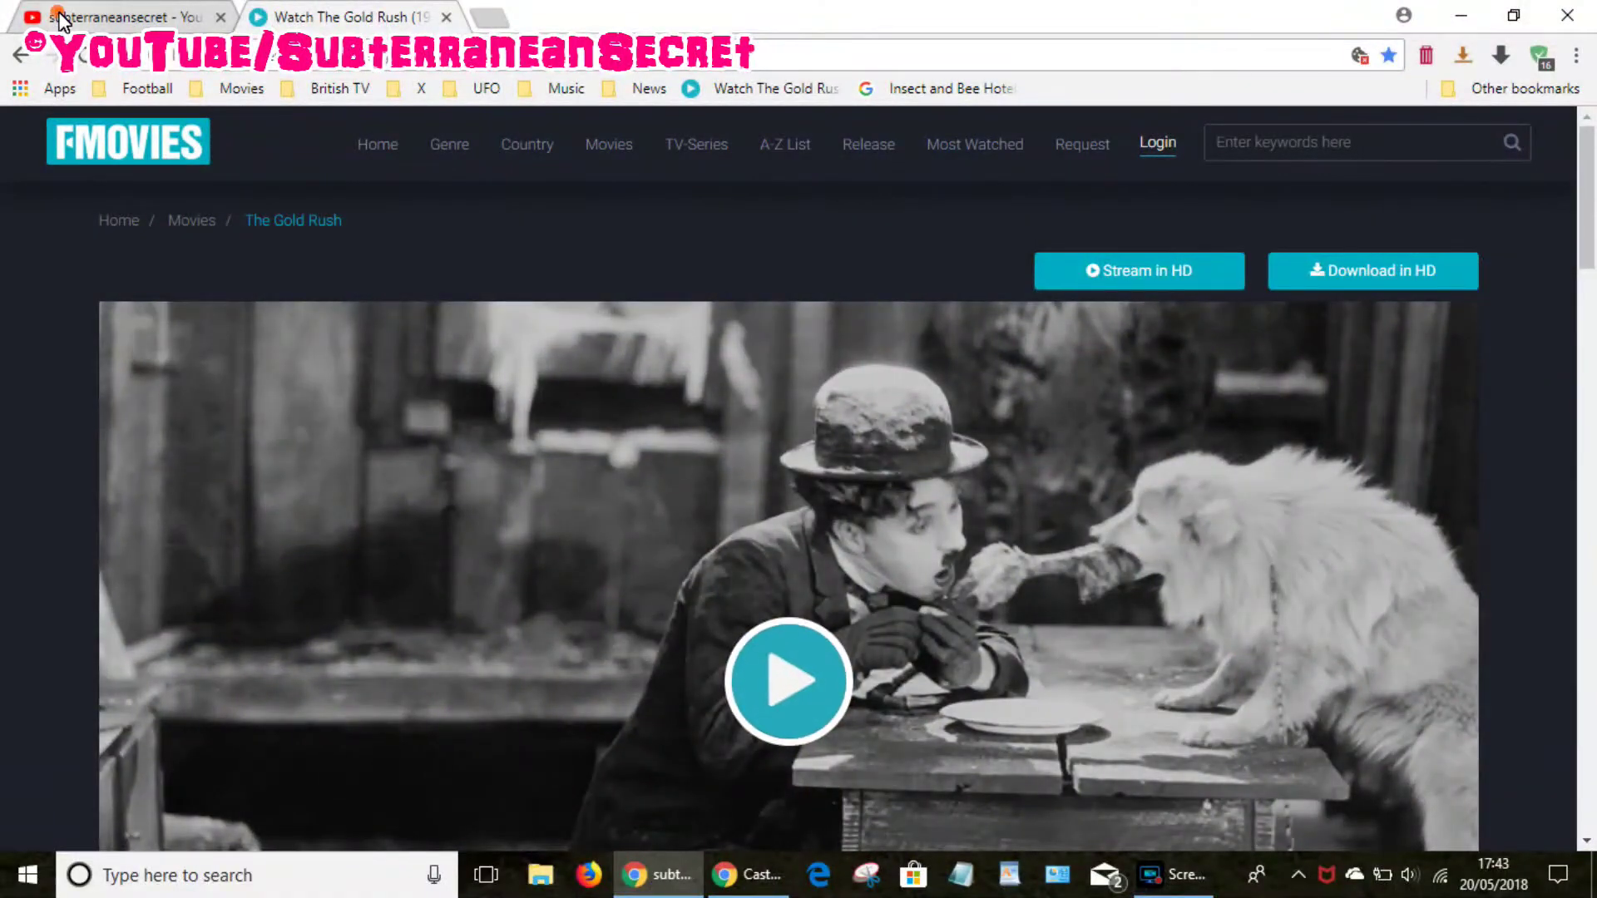
{"action": "left_click", "coordinate": [63, 18]}
{"action": "scroll", "coordinate": [709, 467], "scroll_direction": "down", "scroll_amount": 2}
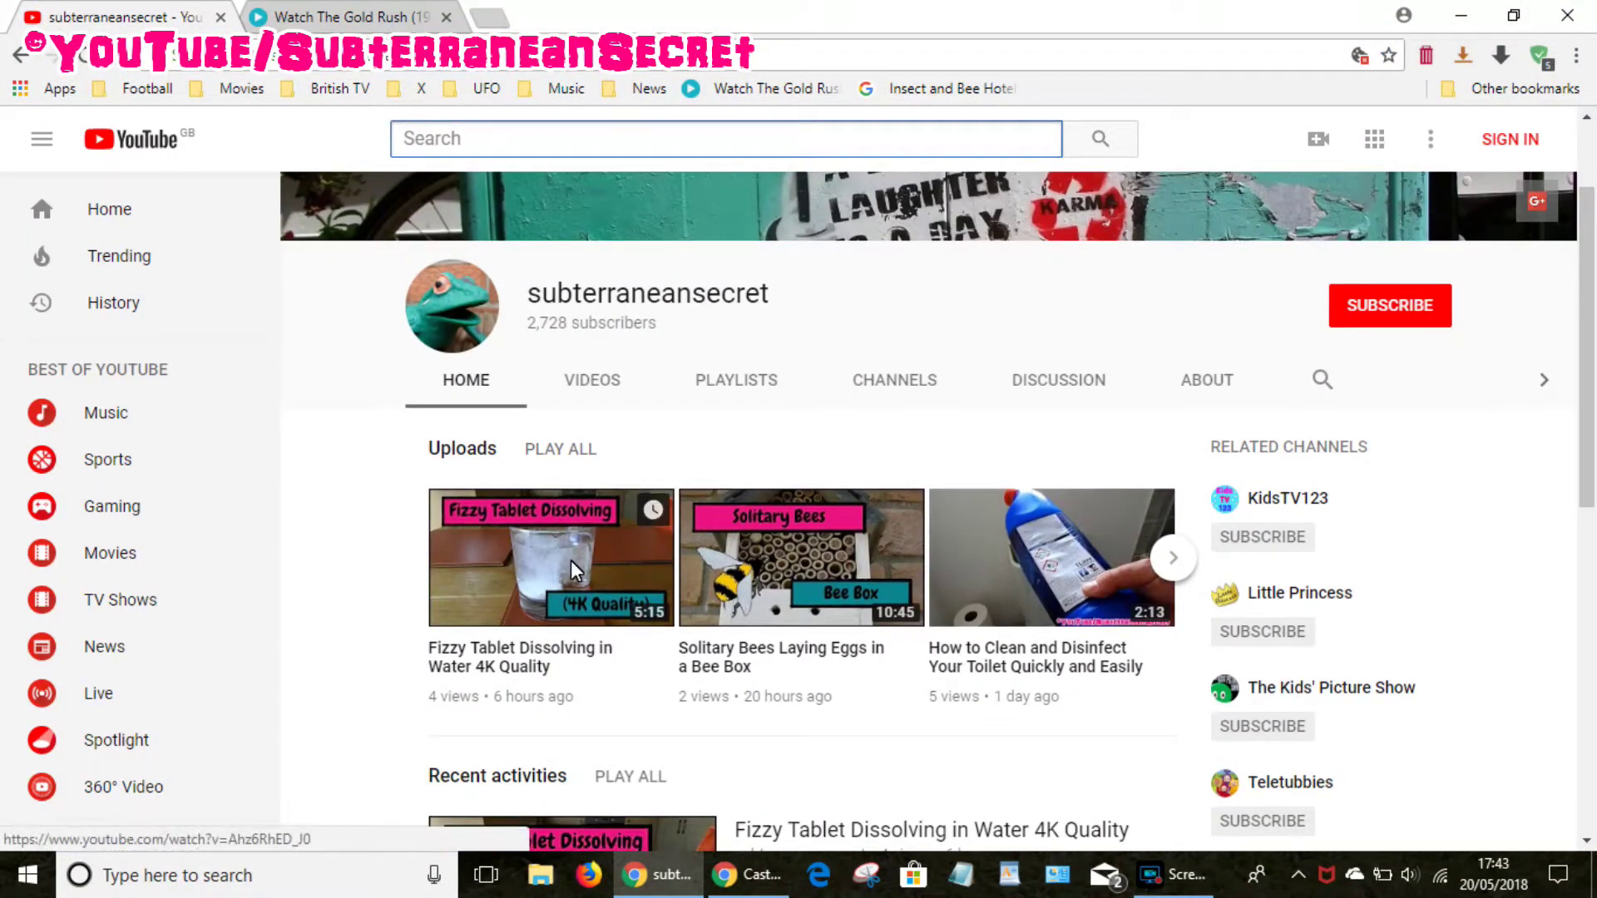
{"action": "left_click", "coordinate": [571, 560]}
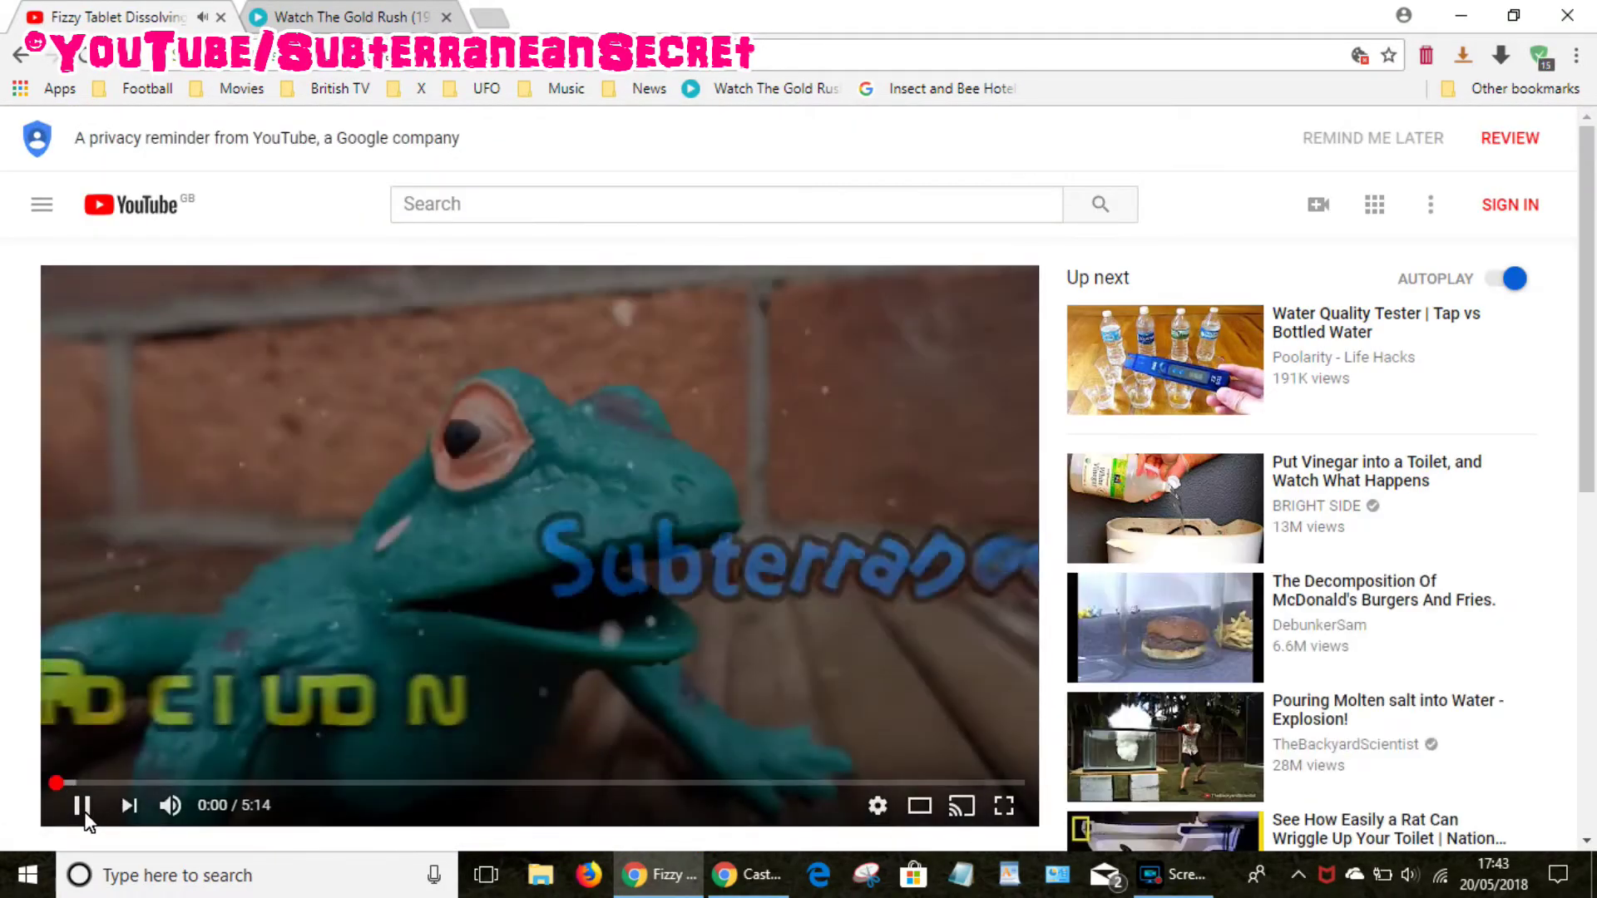
{"action": "left_click", "coordinate": [81, 805]}
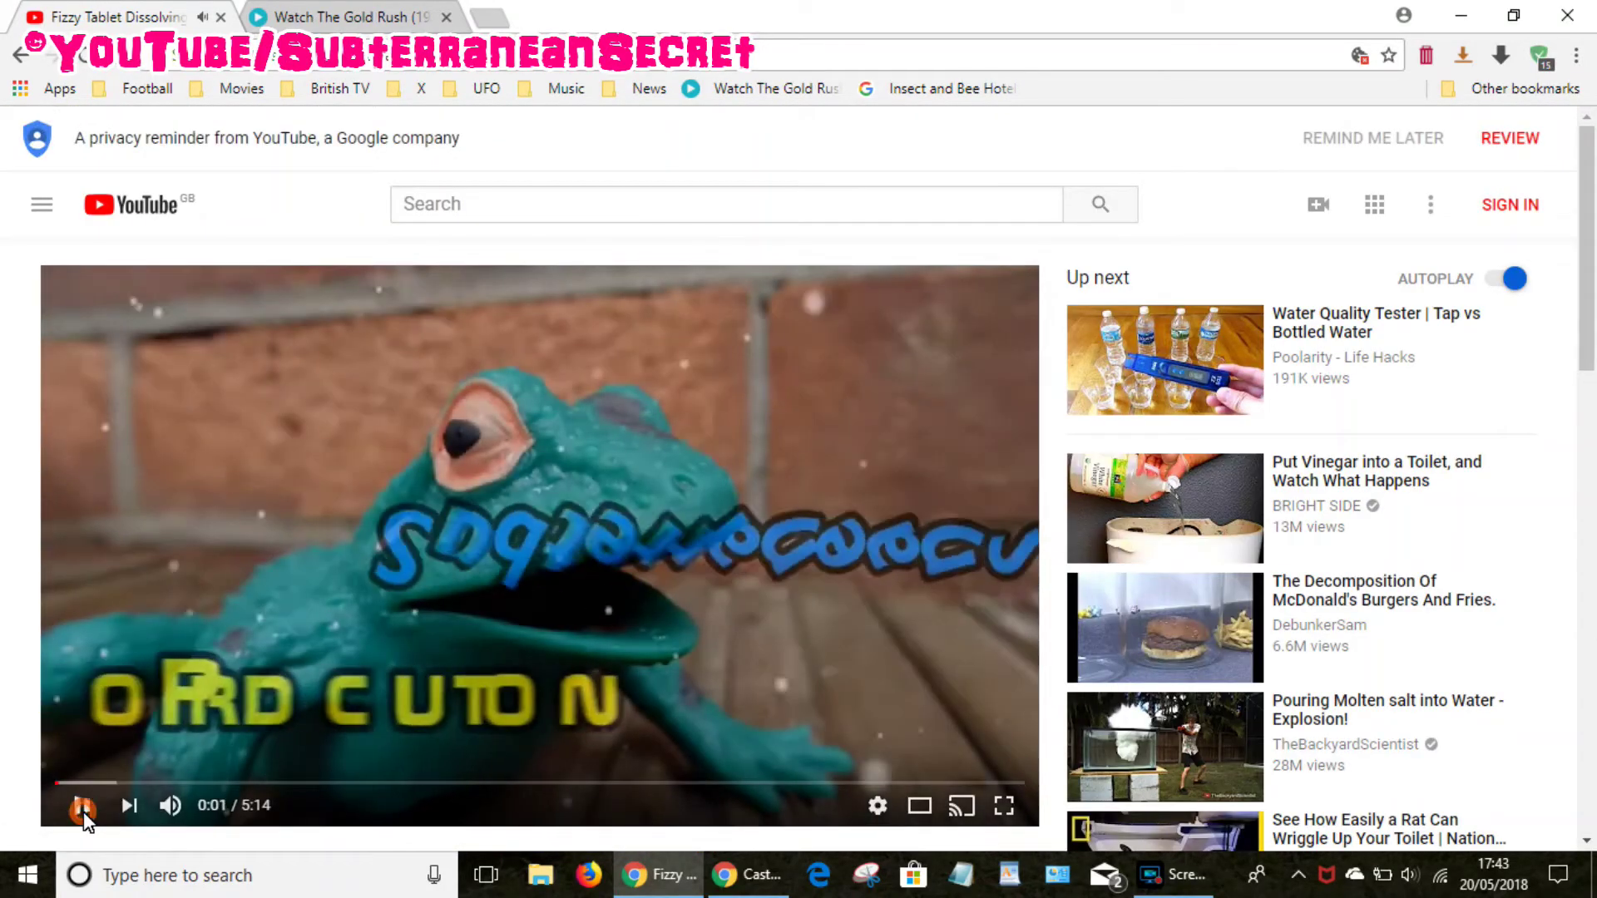
{"action": "left_click", "coordinate": [970, 805]}
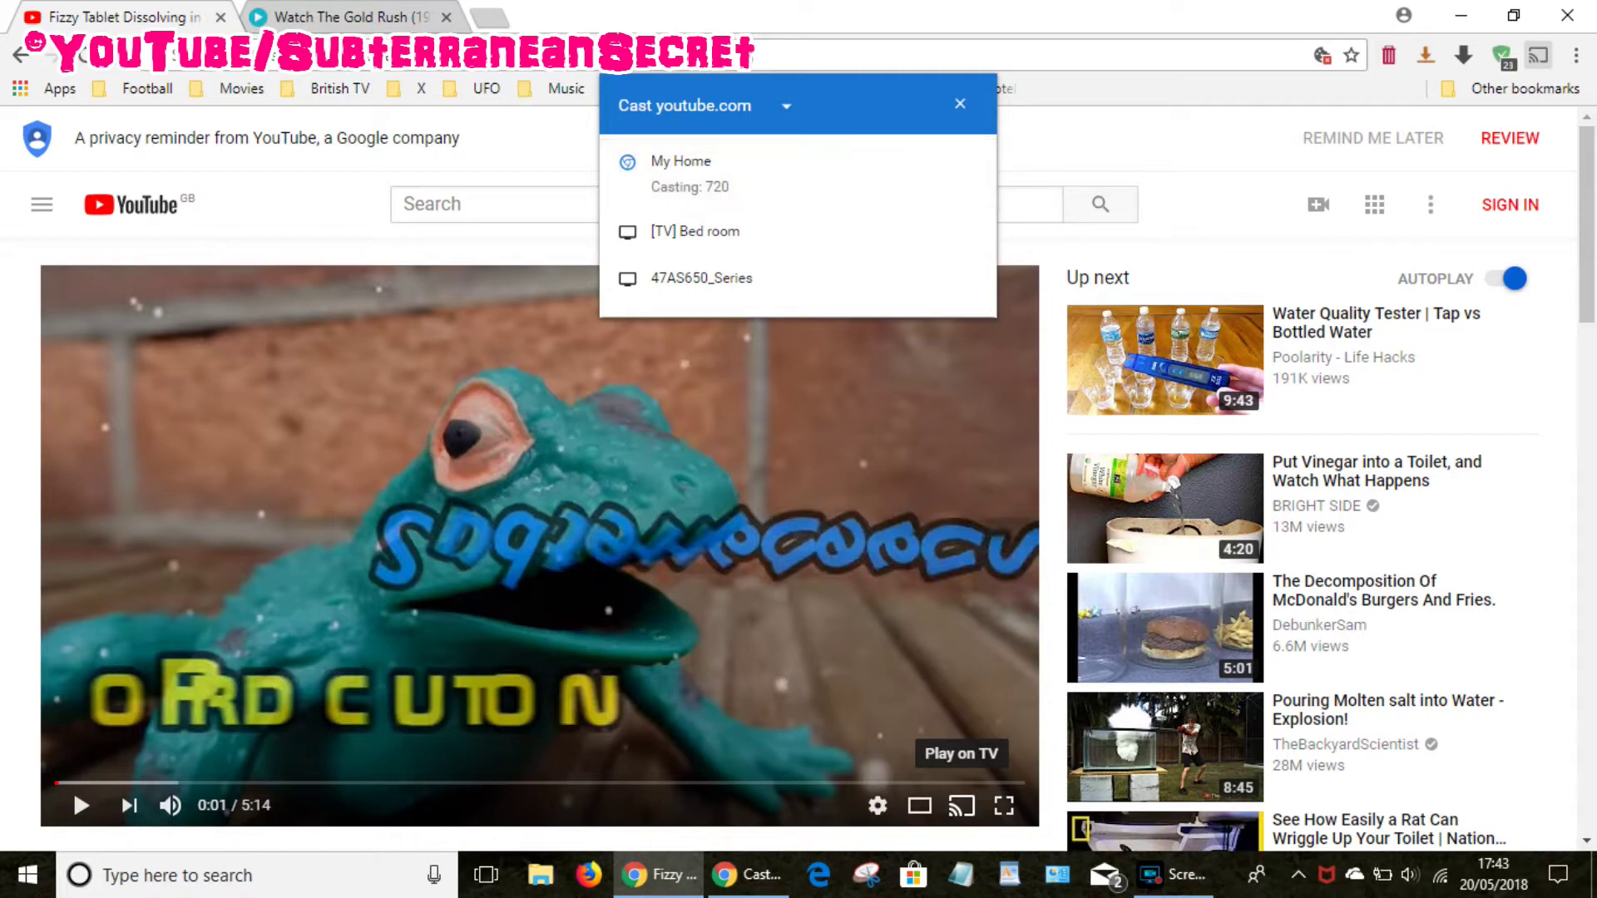
{"action": "left_click", "coordinate": [961, 103]}
Start the player on The Gold Rush movie page.
{"action": "left_click", "coordinate": [363, 19]}
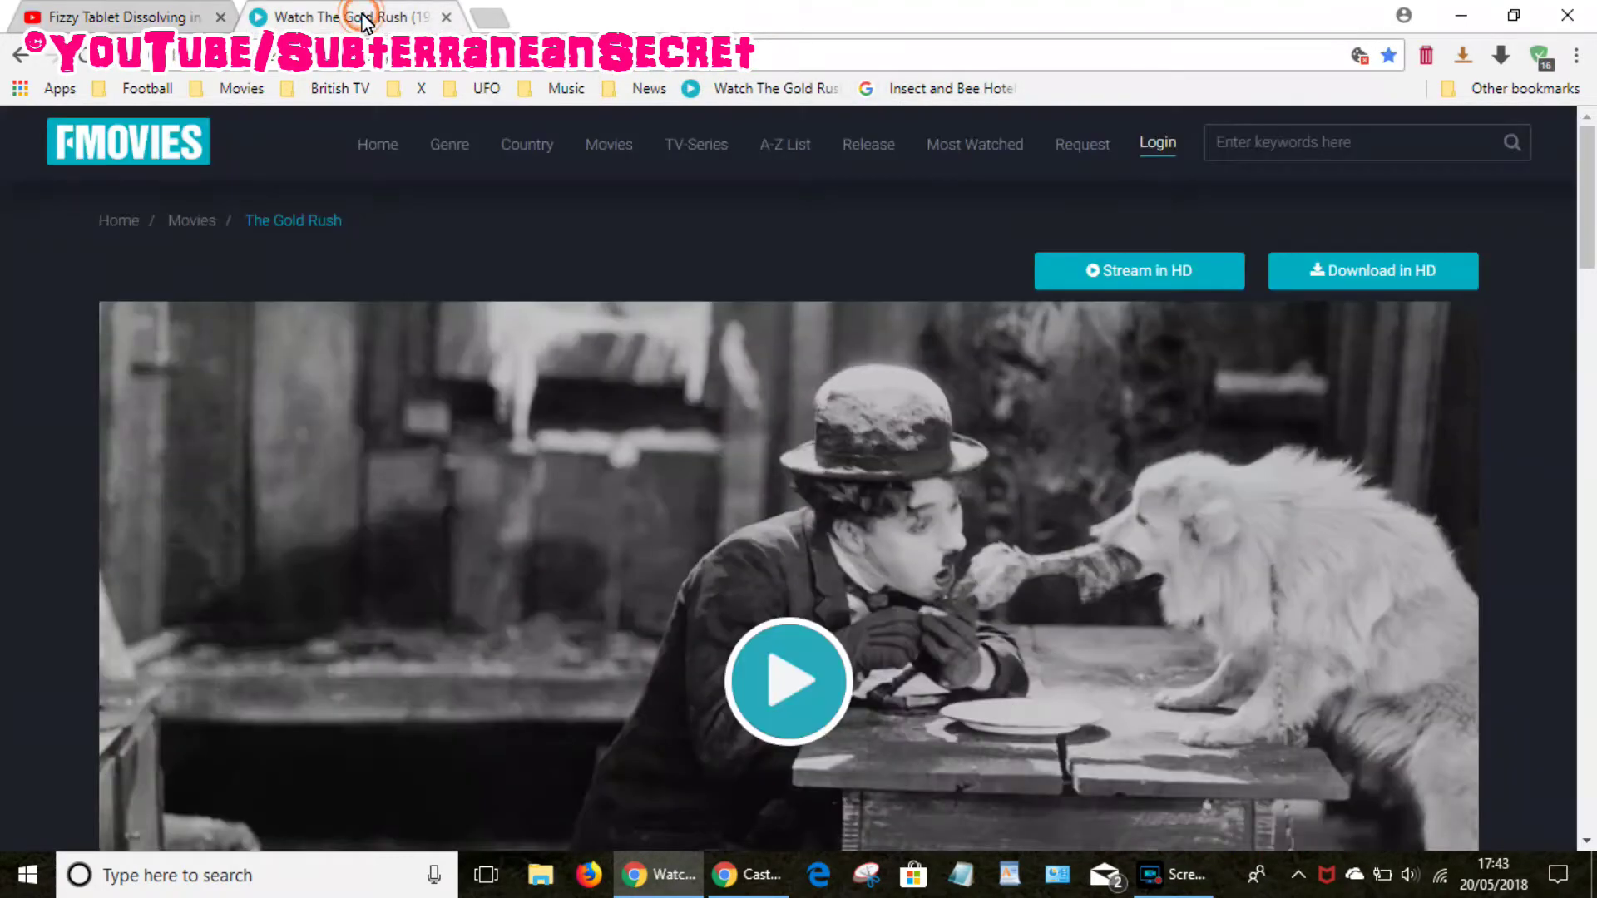
{"action": "scroll", "coordinate": [1141, 185], "scroll_direction": "down", "scroll_amount": 9}
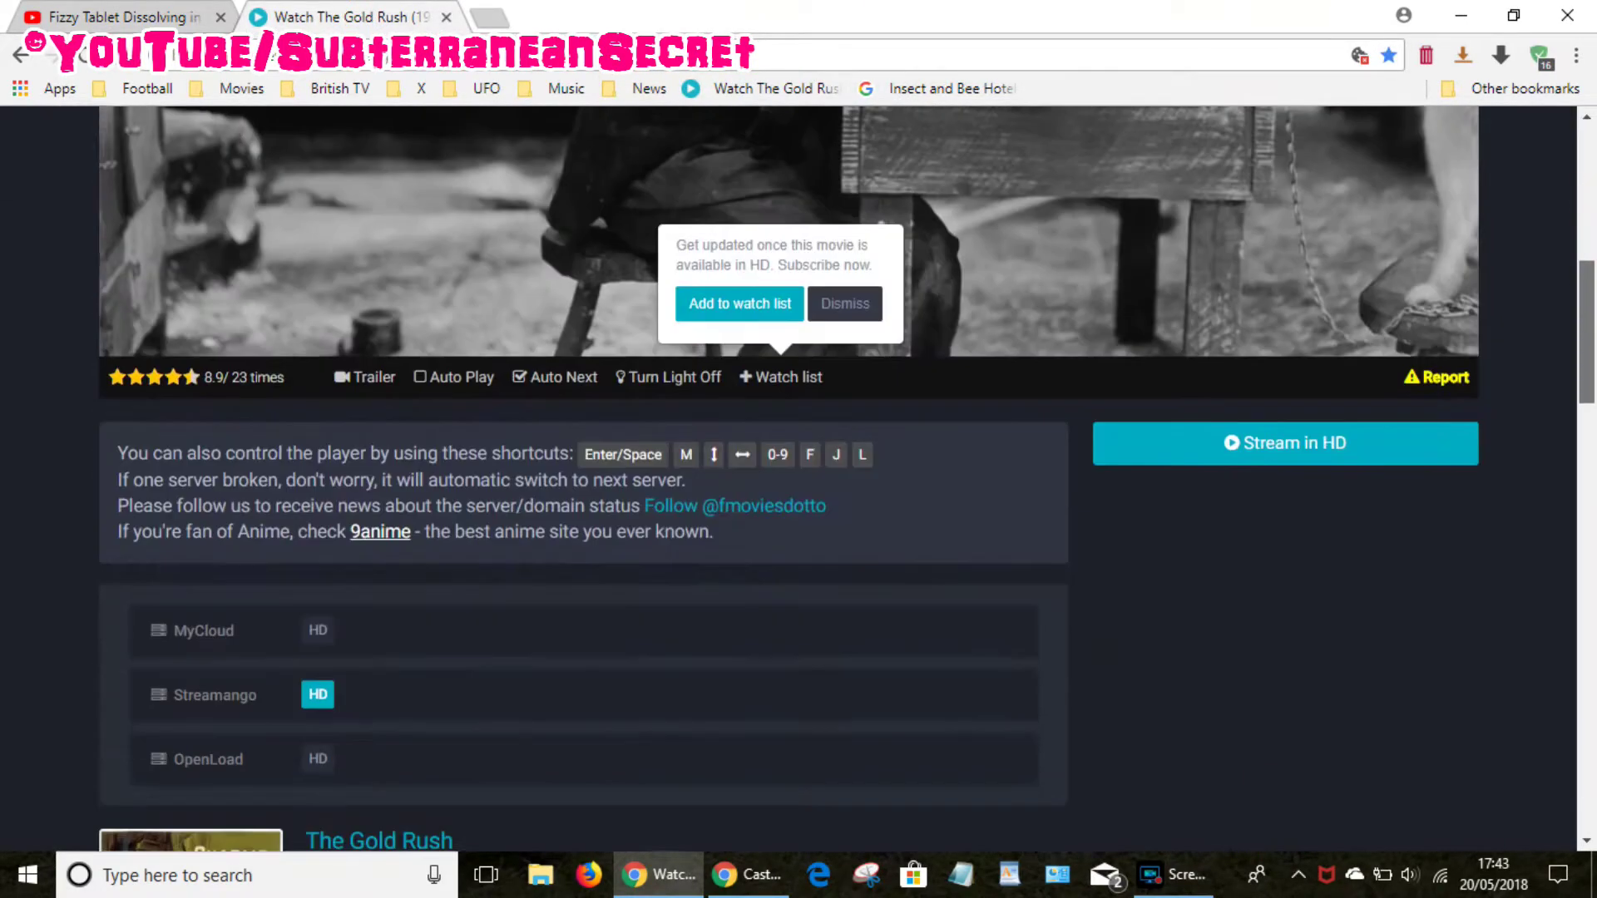
{"action": "scroll", "coordinate": [1593, 327], "scroll_direction": "down", "scroll_amount": 2}
{"action": "scroll", "coordinate": [1594, 327], "scroll_direction": "up", "scroll_amount": 3}
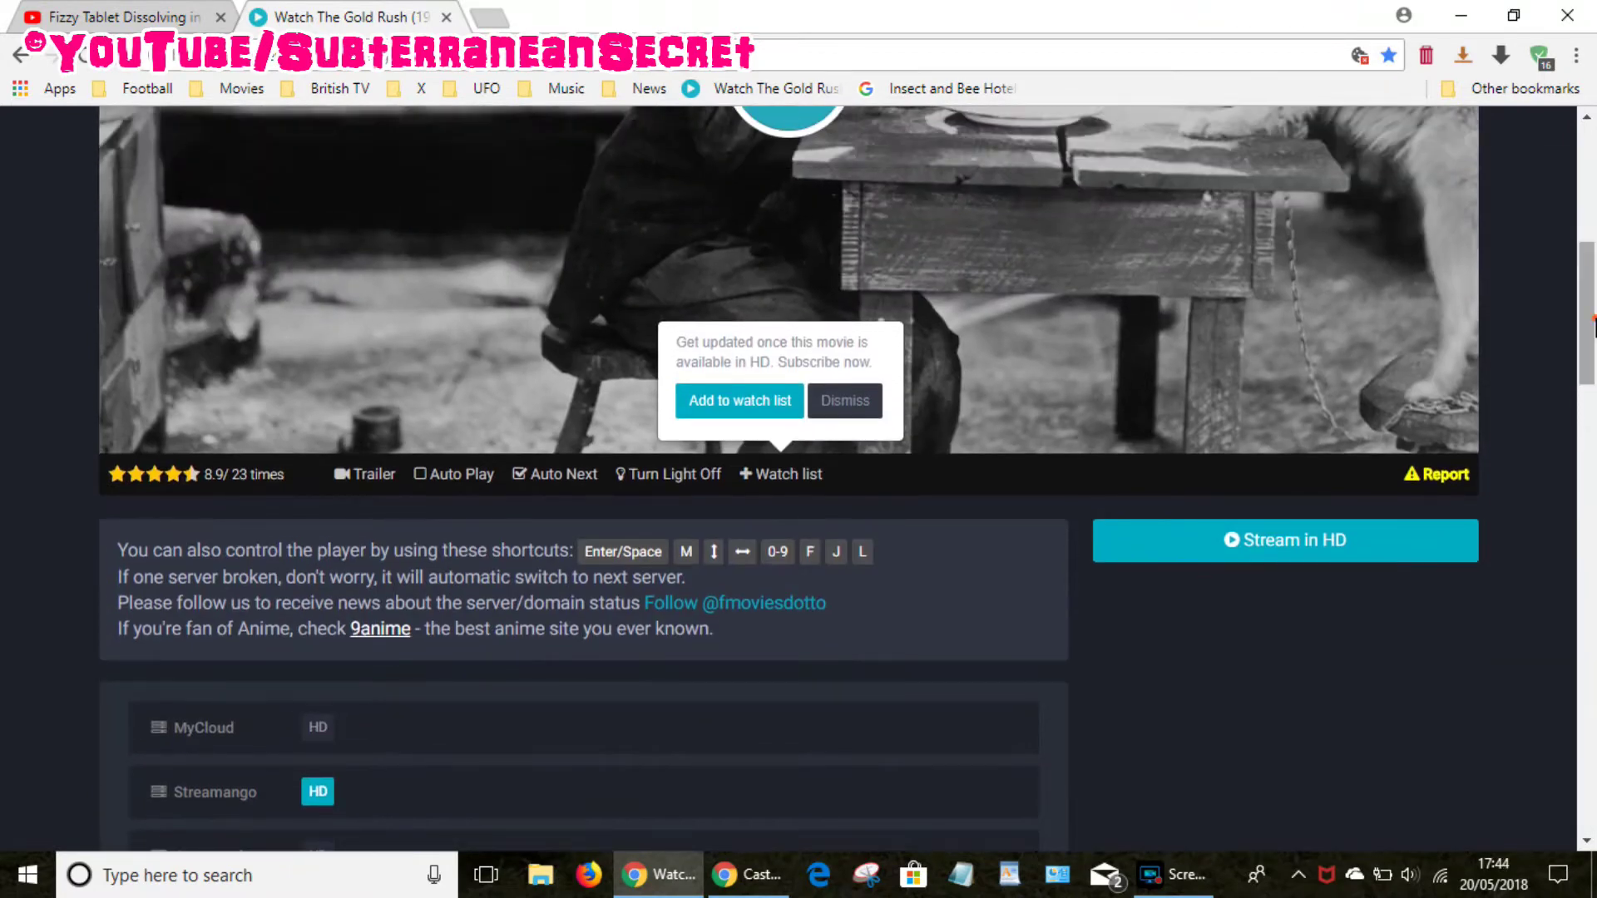
{"action": "scroll", "coordinate": [1593, 327], "scroll_direction": "up", "scroll_amount": 3}
{"action": "left_click", "coordinate": [774, 366]}
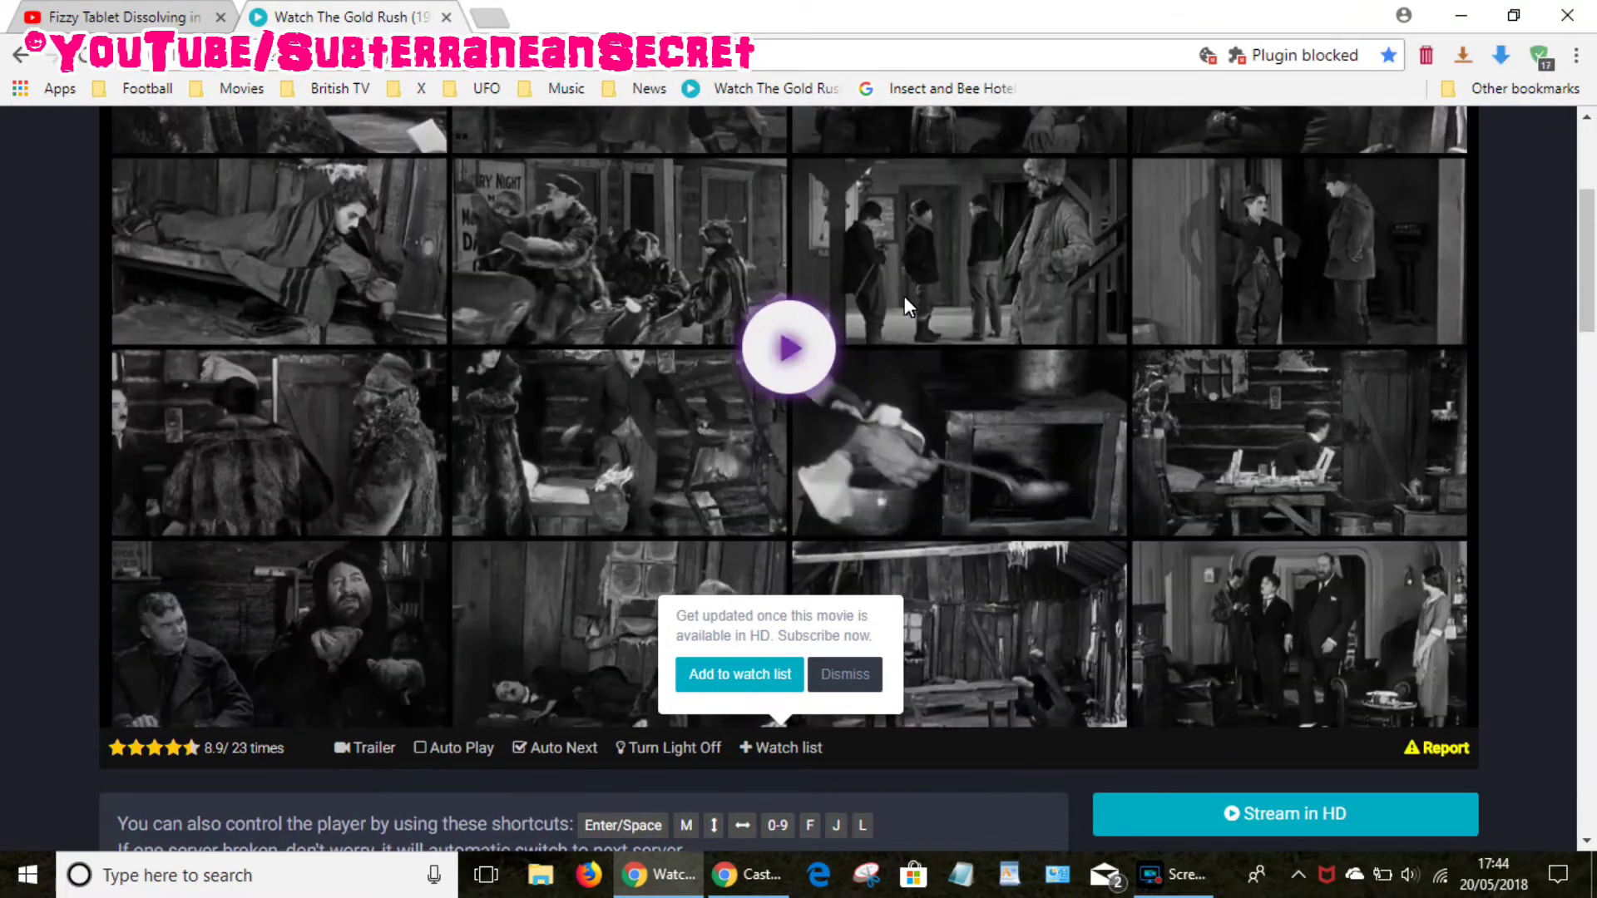
View the tab's cast devices showing My Home at 720, then close the list.
{"action": "left_click", "coordinate": [1577, 58]}
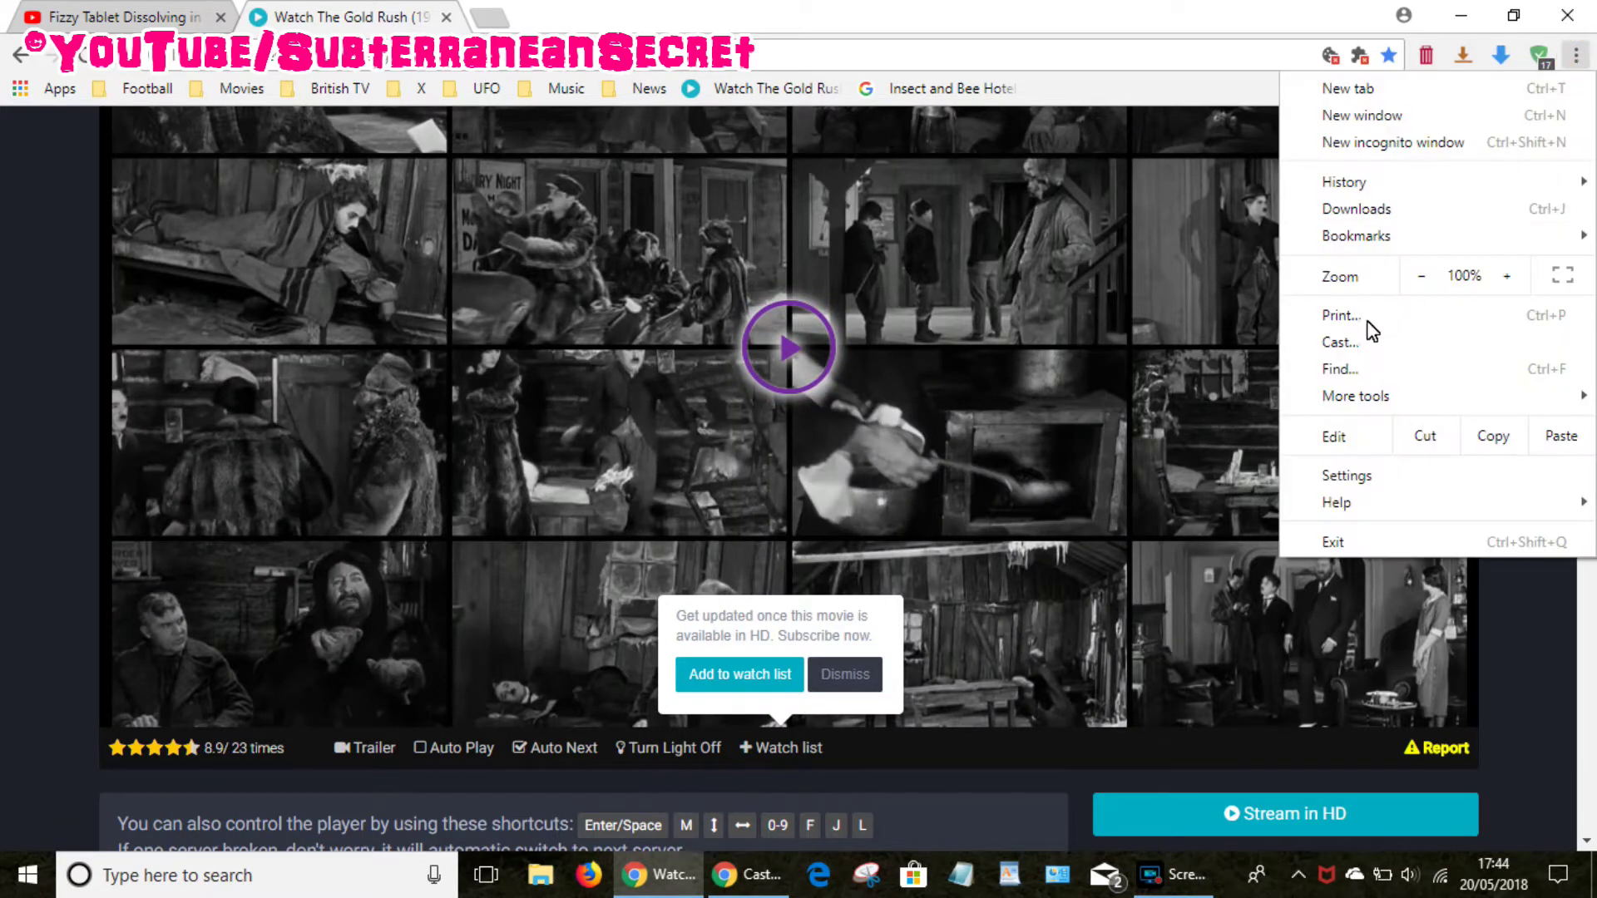
{"action": "left_click", "coordinate": [1364, 345]}
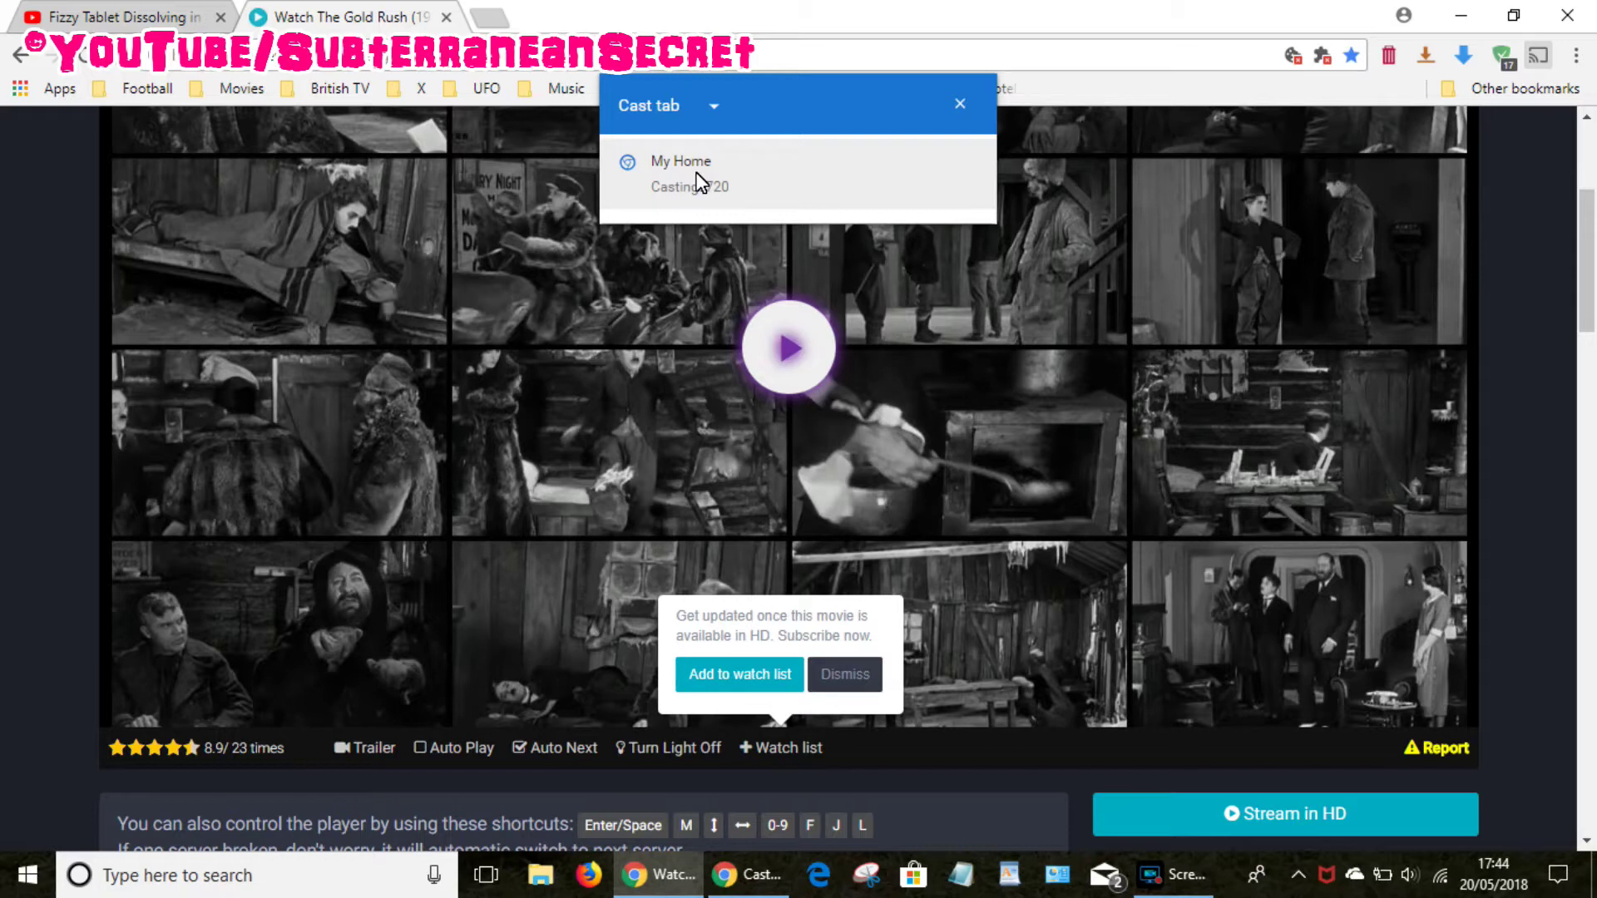
{"action": "left_click", "coordinate": [959, 105]}
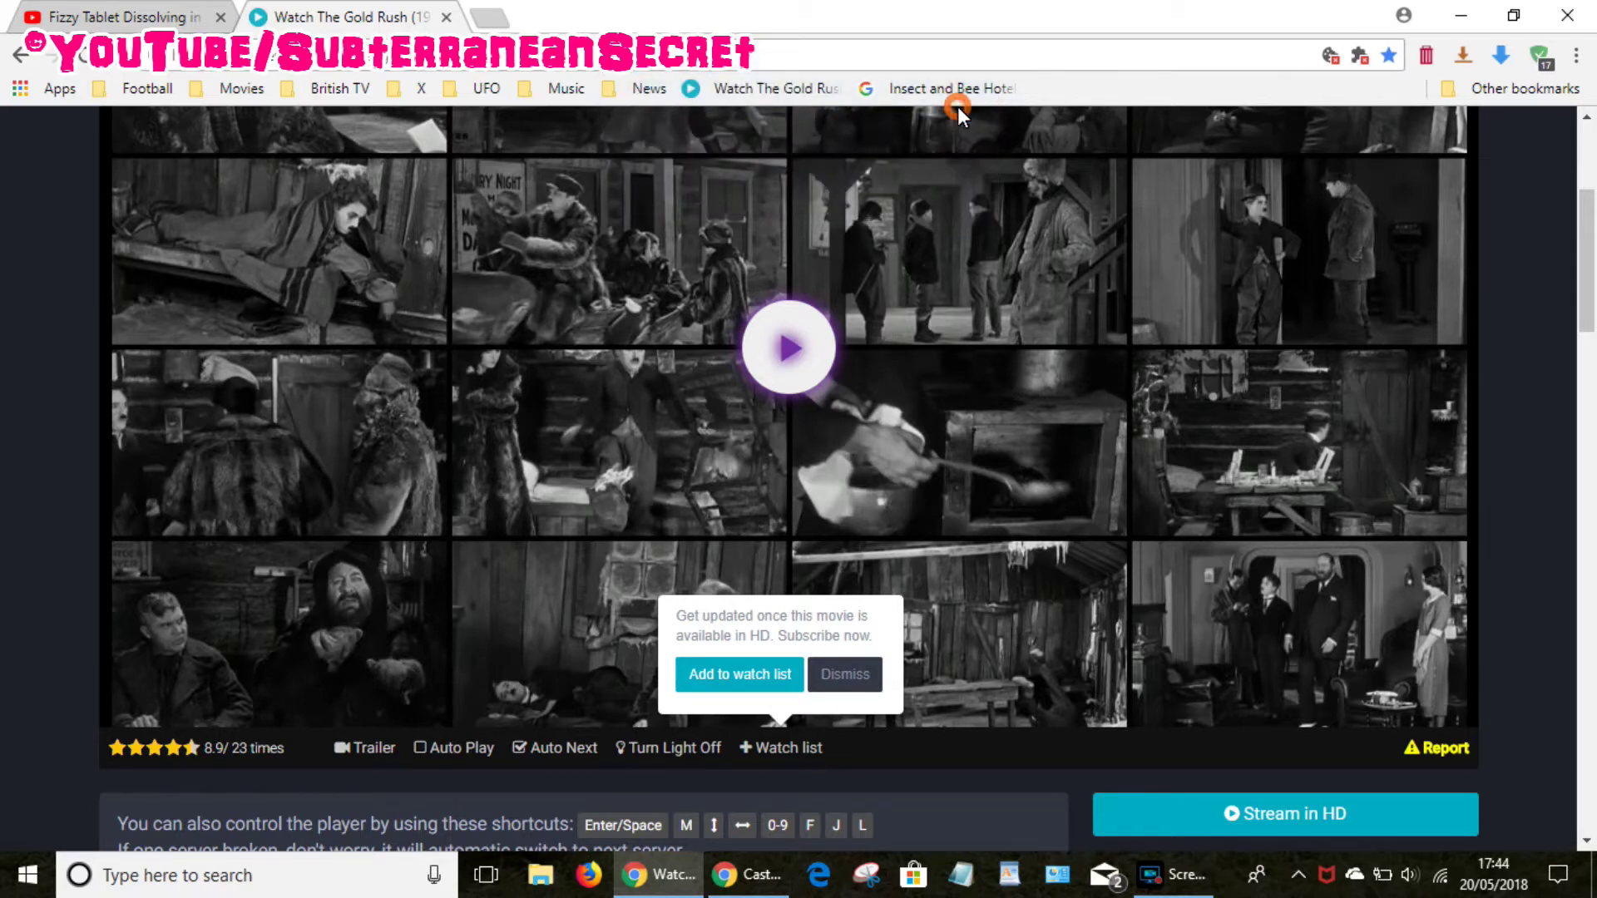
Install CastBuddy from its Web Store page, dismiss the notice, and return to the movie window.
{"action": "left_click", "coordinate": [743, 880]}
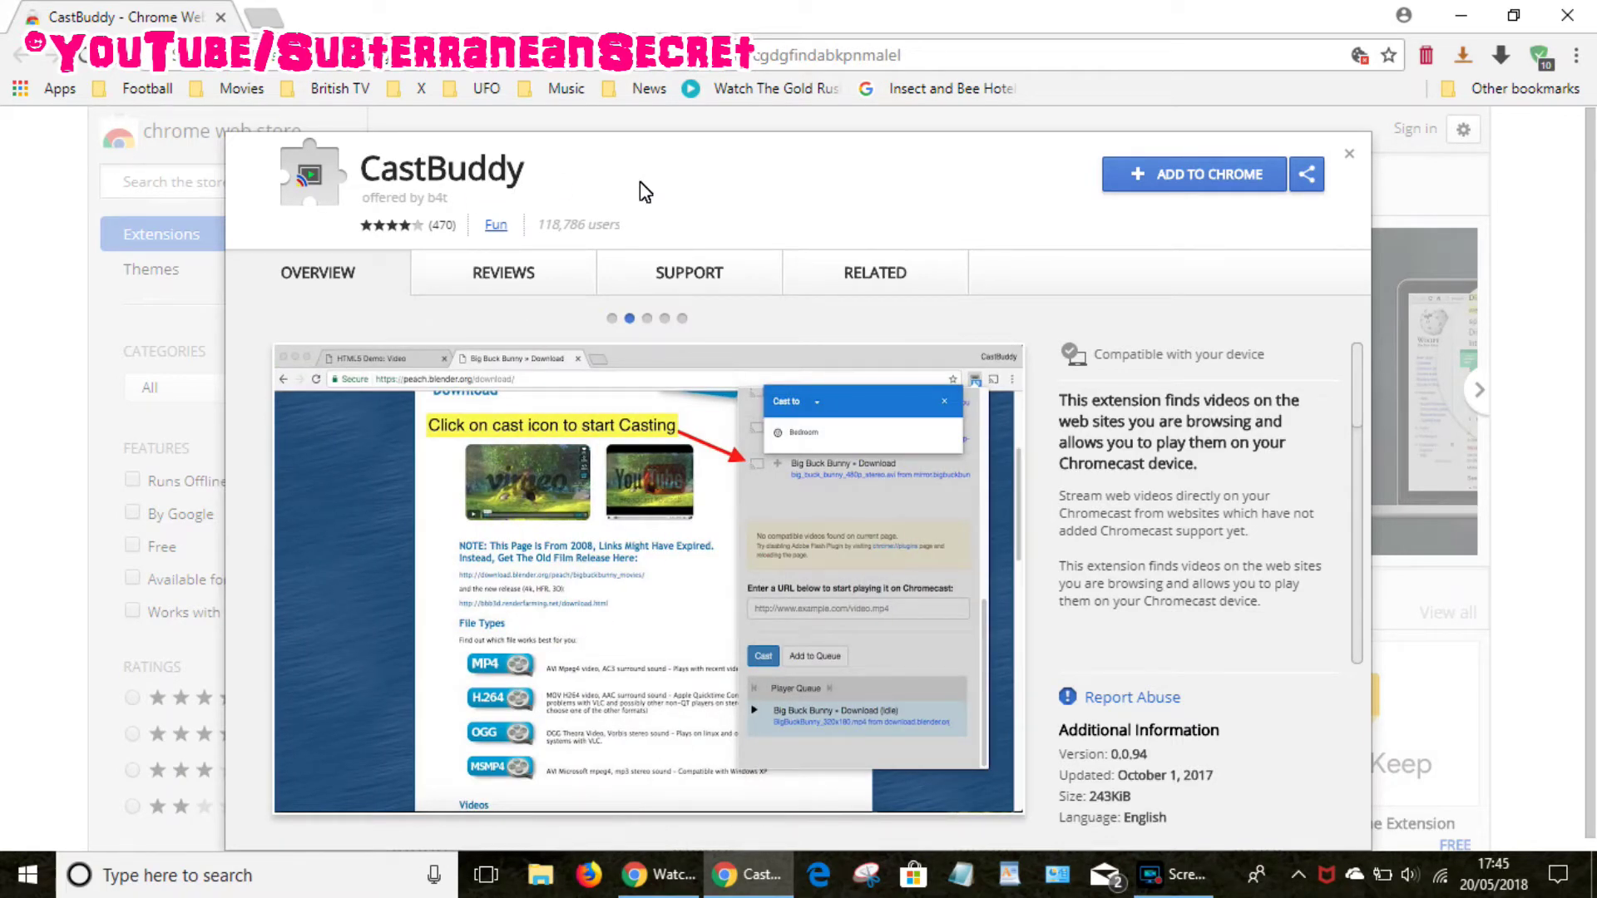
{"action": "left_click", "coordinate": [1200, 178]}
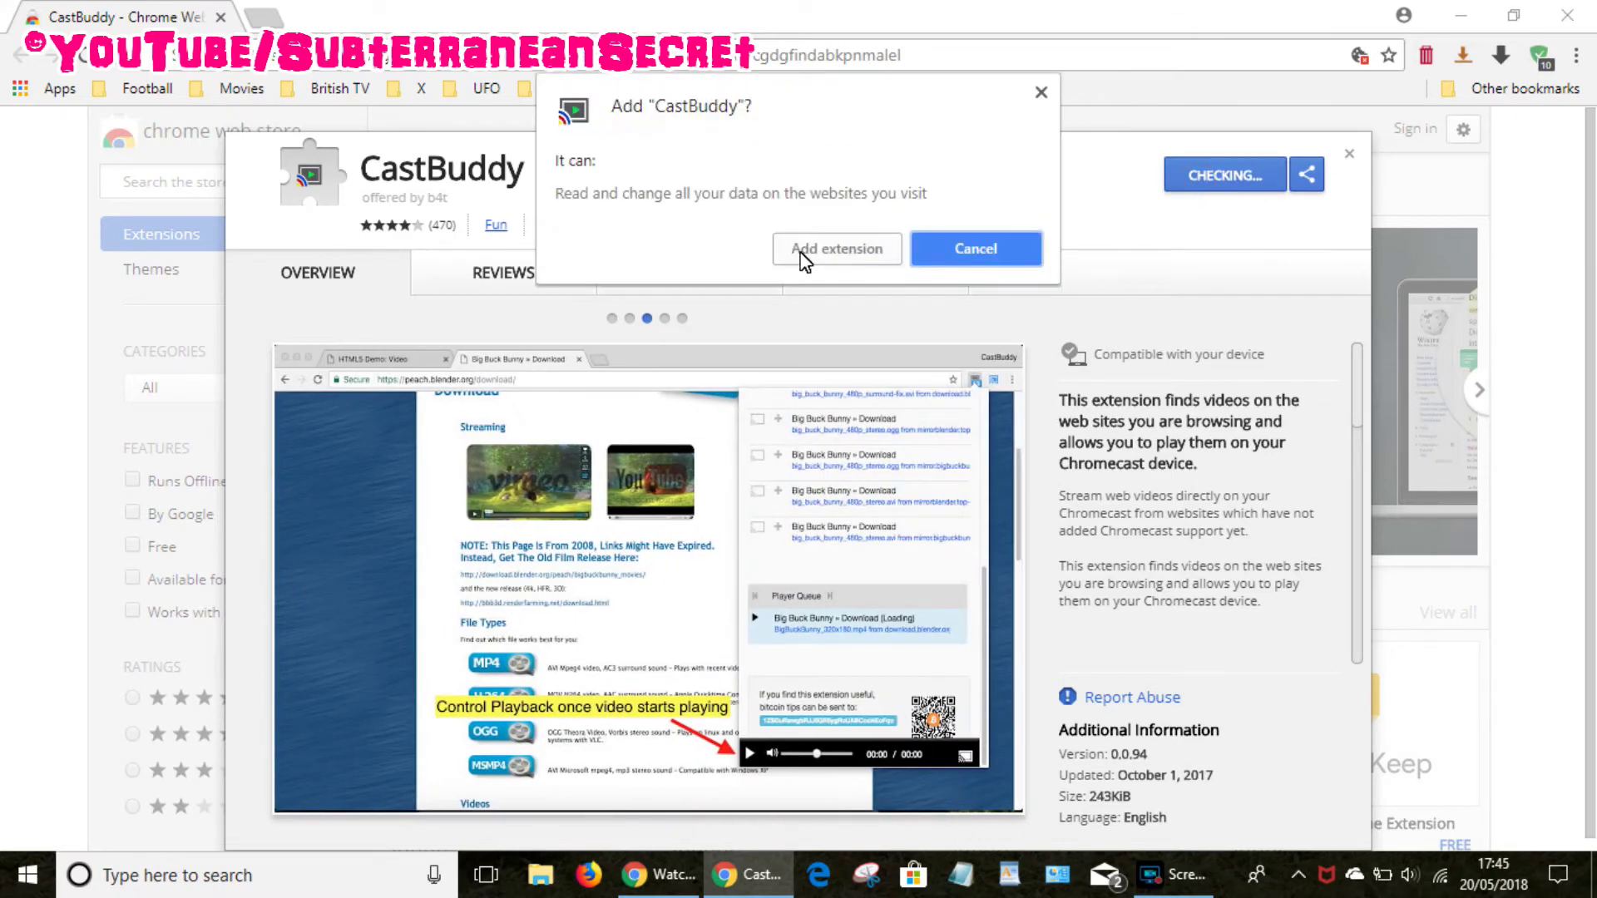
{"action": "left_click", "coordinate": [805, 258]}
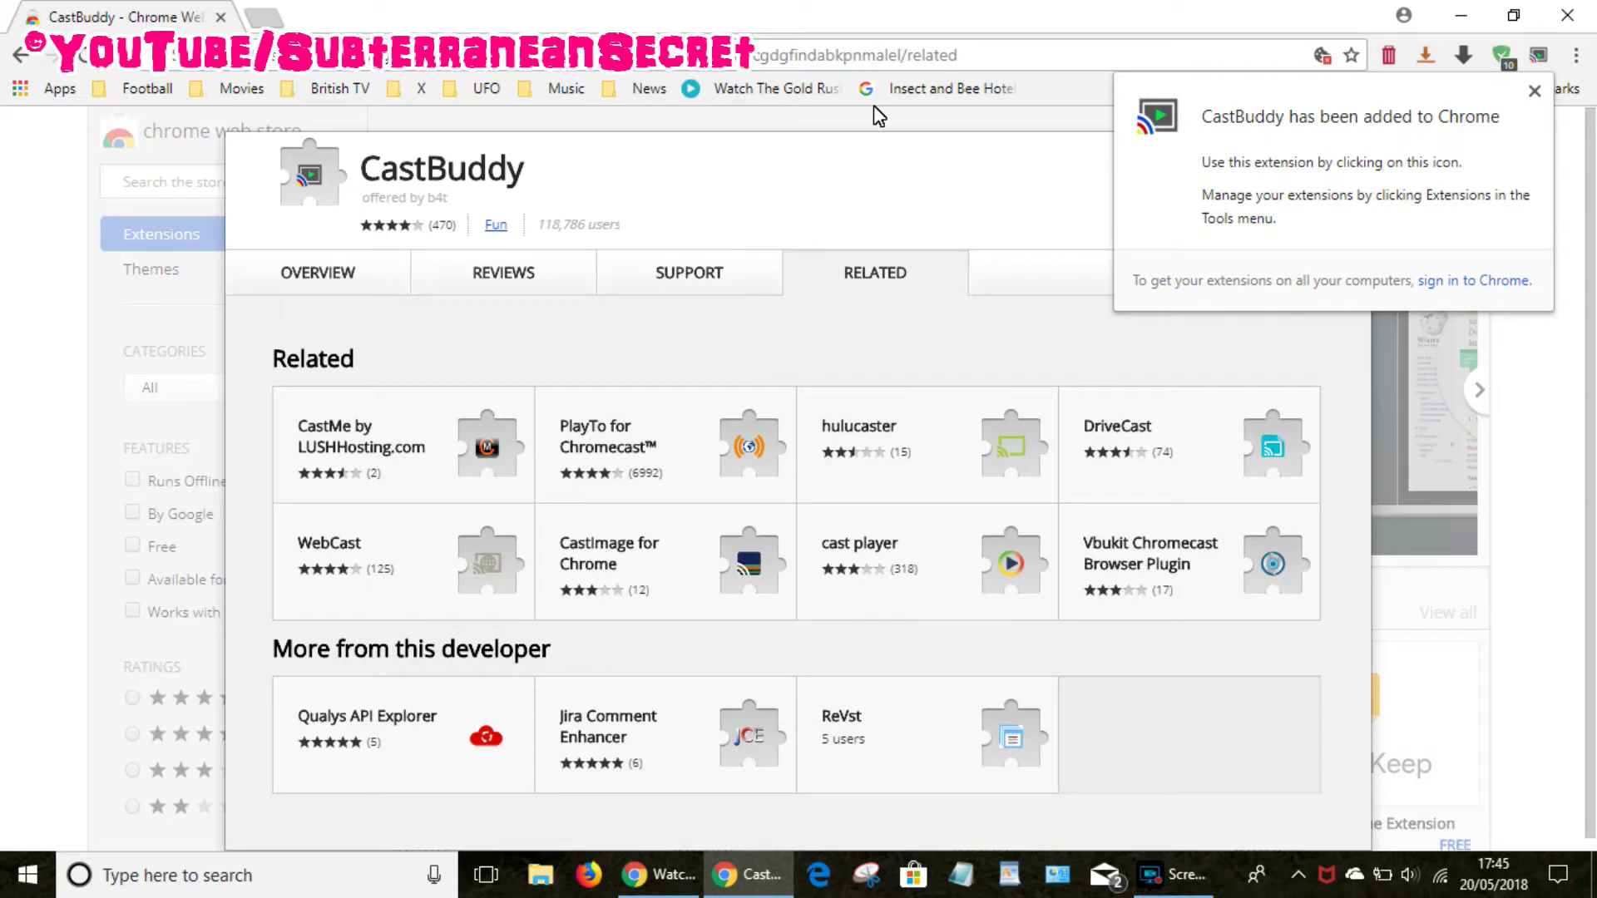
{"action": "left_click", "coordinate": [1535, 91]}
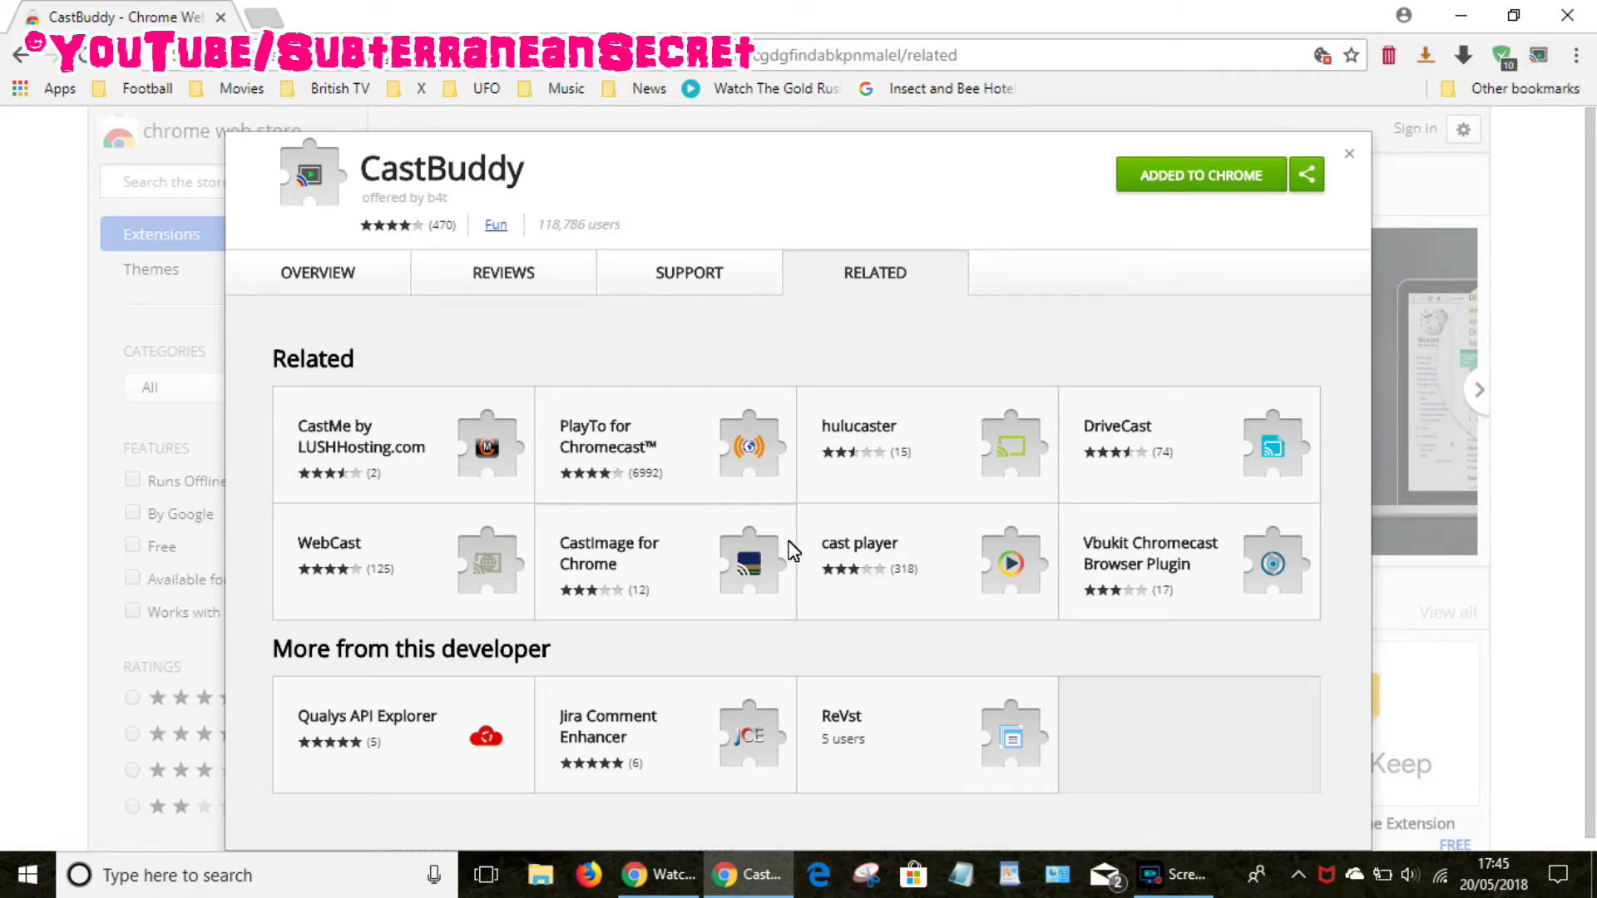
{"action": "left_click", "coordinate": [657, 875]}
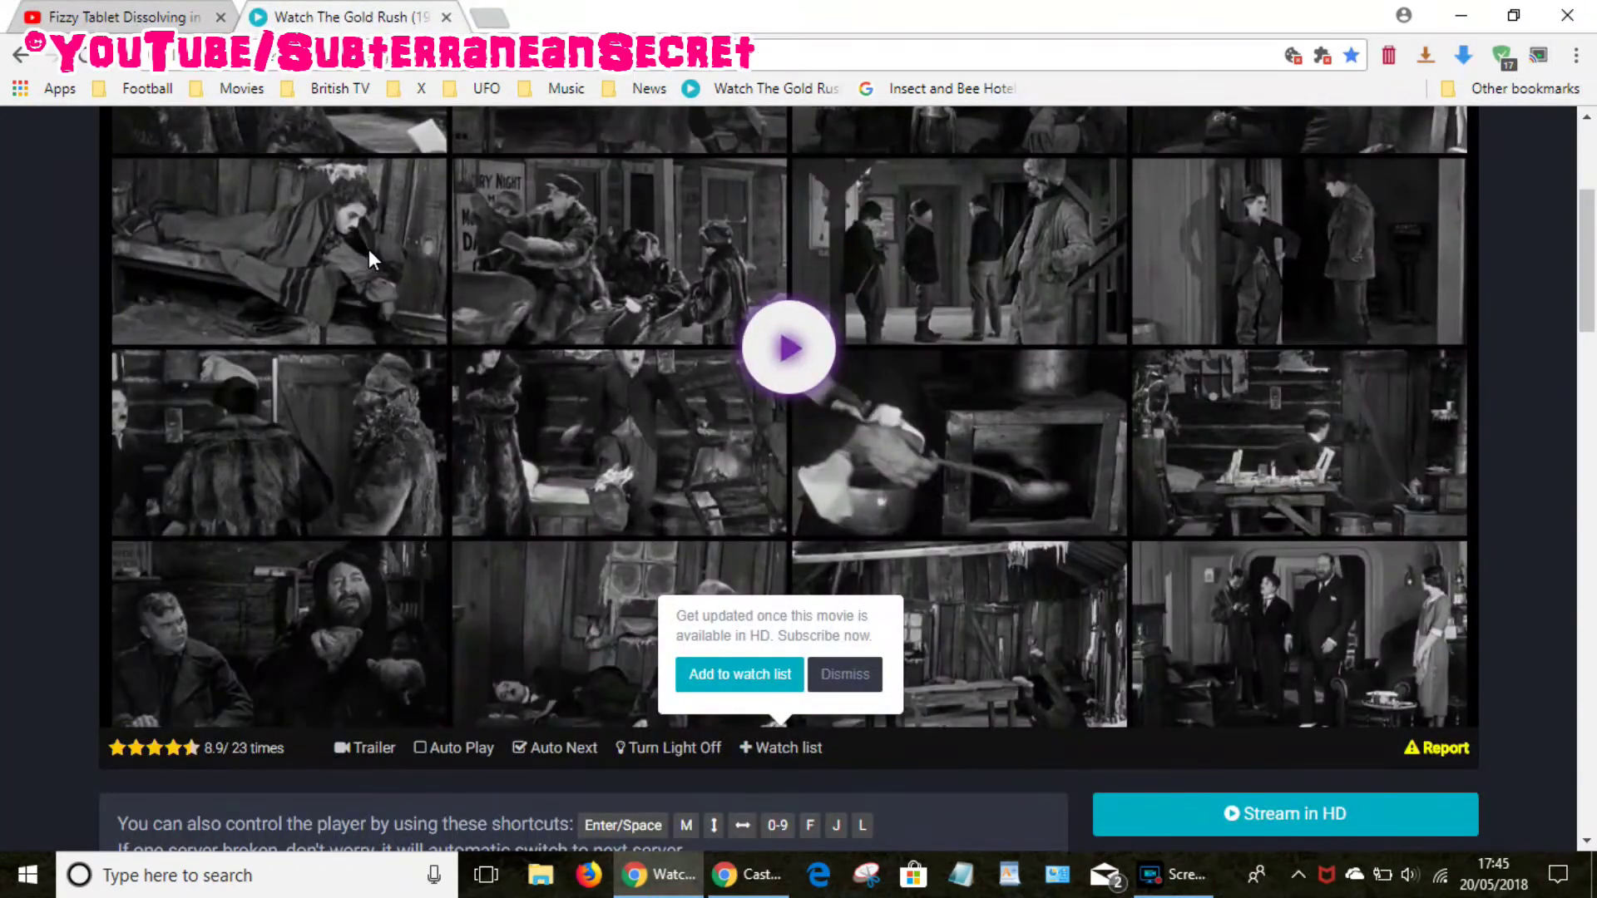
Choose the OpenLoad HD server from the list below The Gold Rush player.
{"action": "scroll", "coordinate": [860, 349], "scroll_direction": "down", "scroll_amount": 8}
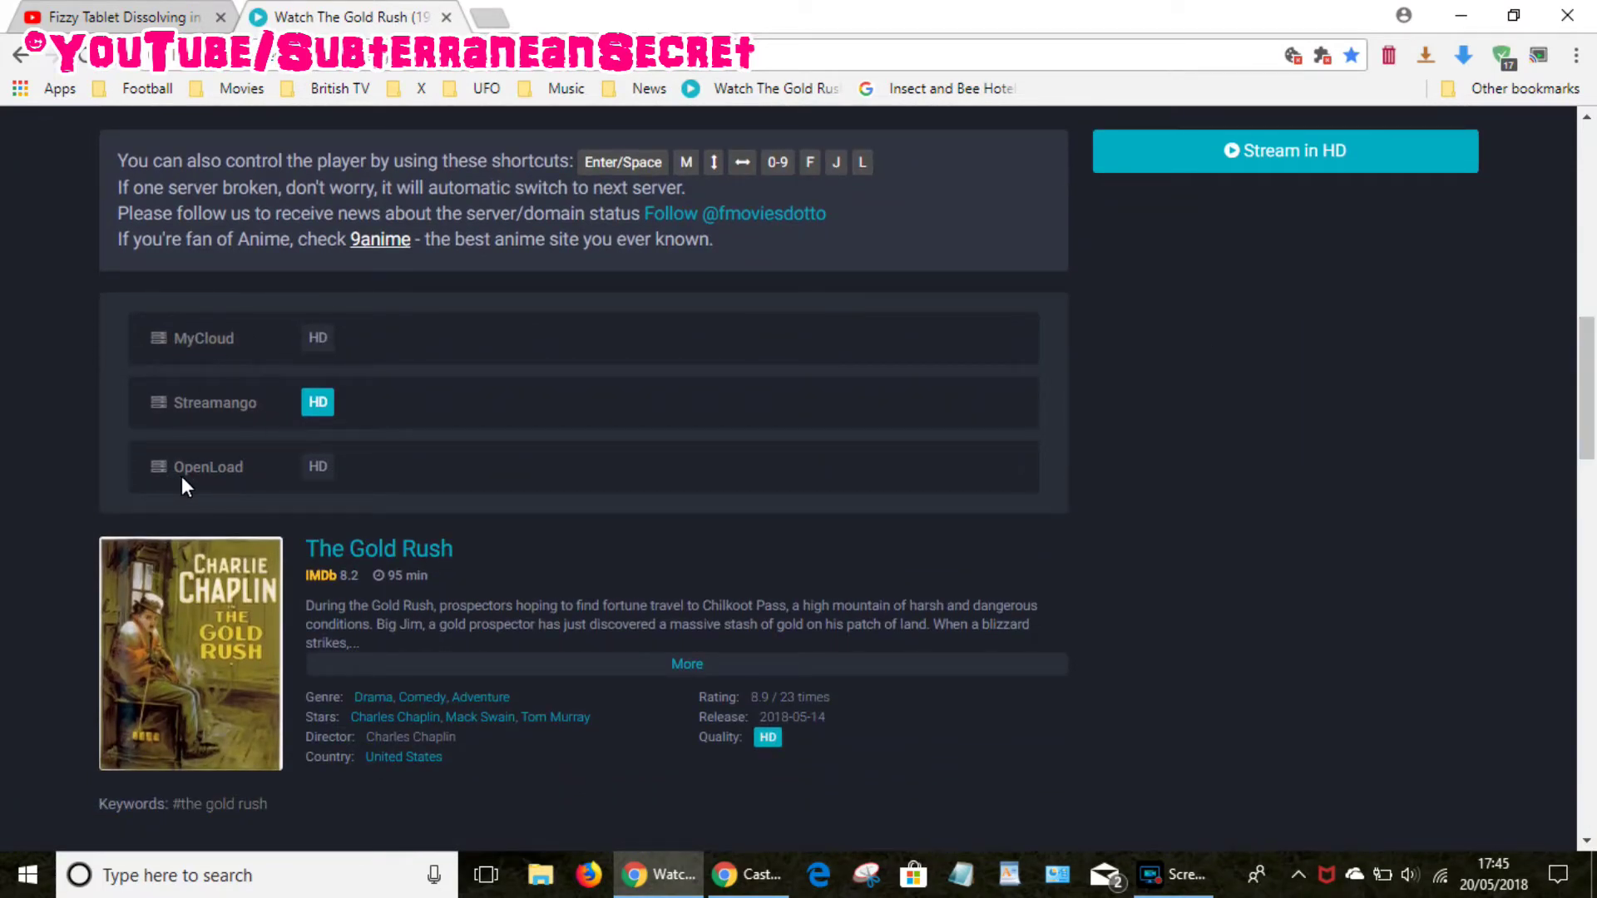
{"action": "left_click", "coordinate": [322, 466]}
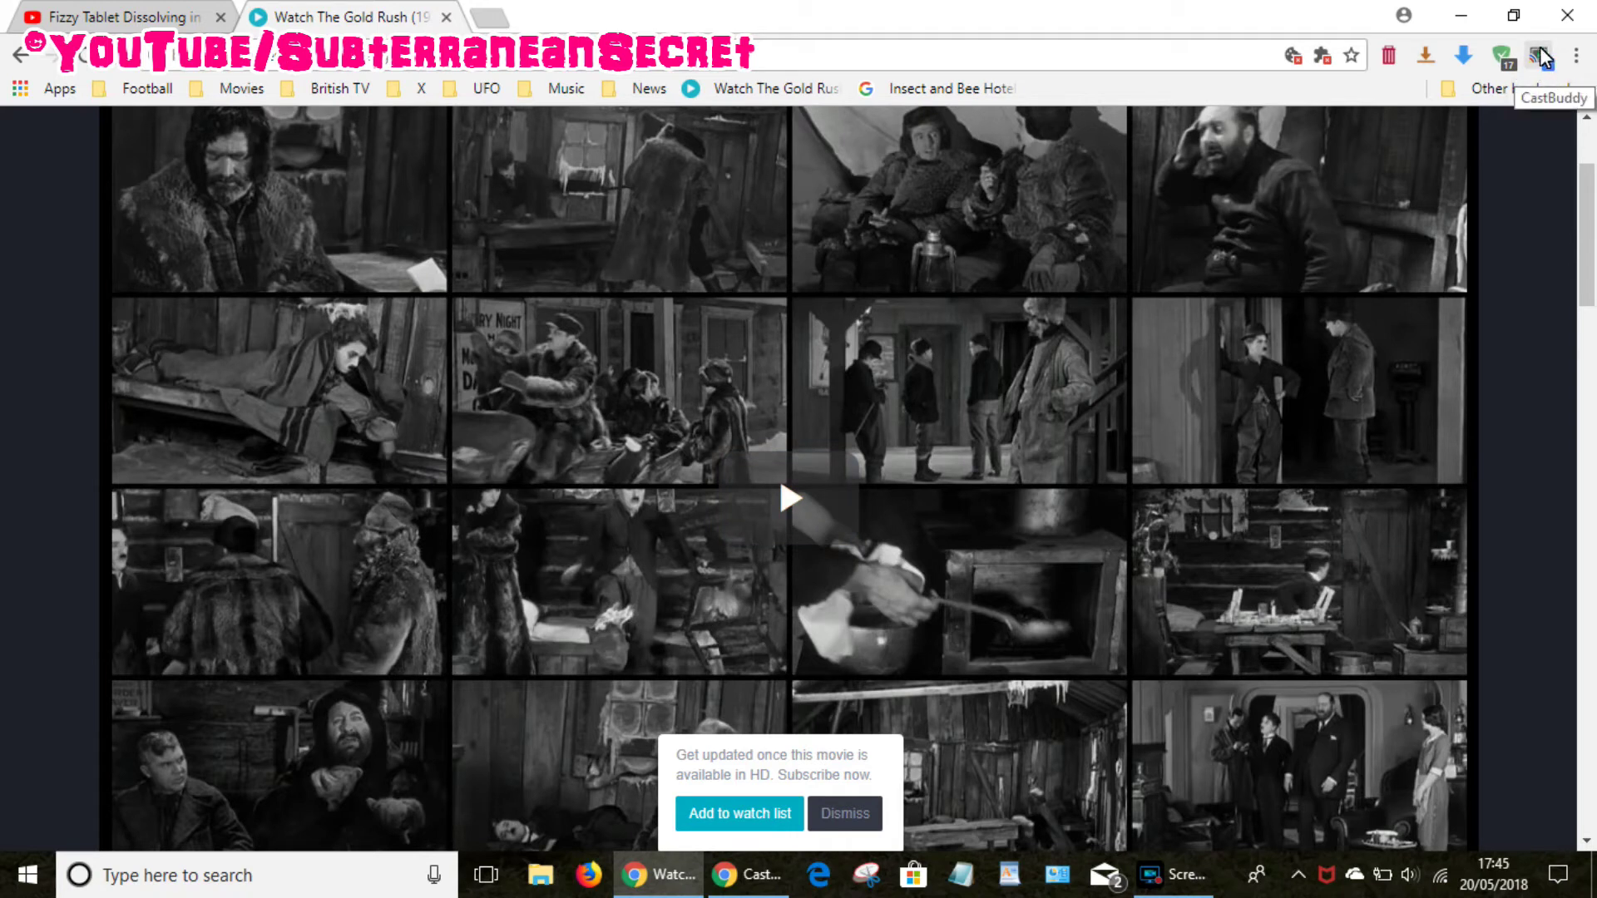
Use CastBuddy to send the detected OpenLoad stream link to the My Home Chromecast.
{"action": "left_click", "coordinate": [1541, 60]}
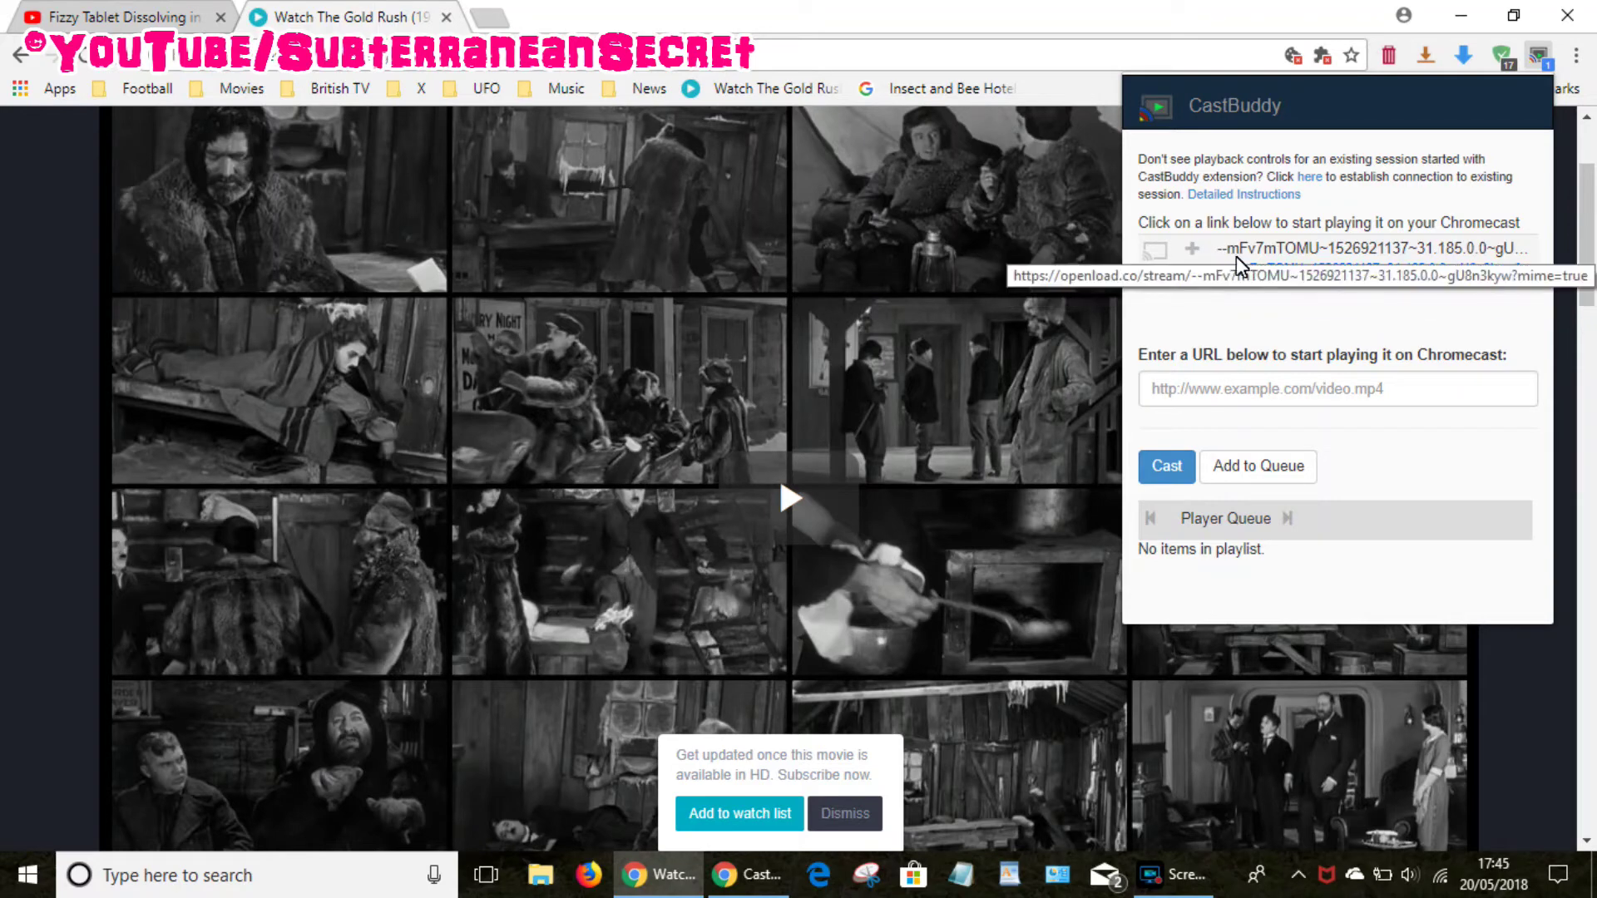
{"action": "left_click", "coordinate": [1155, 252]}
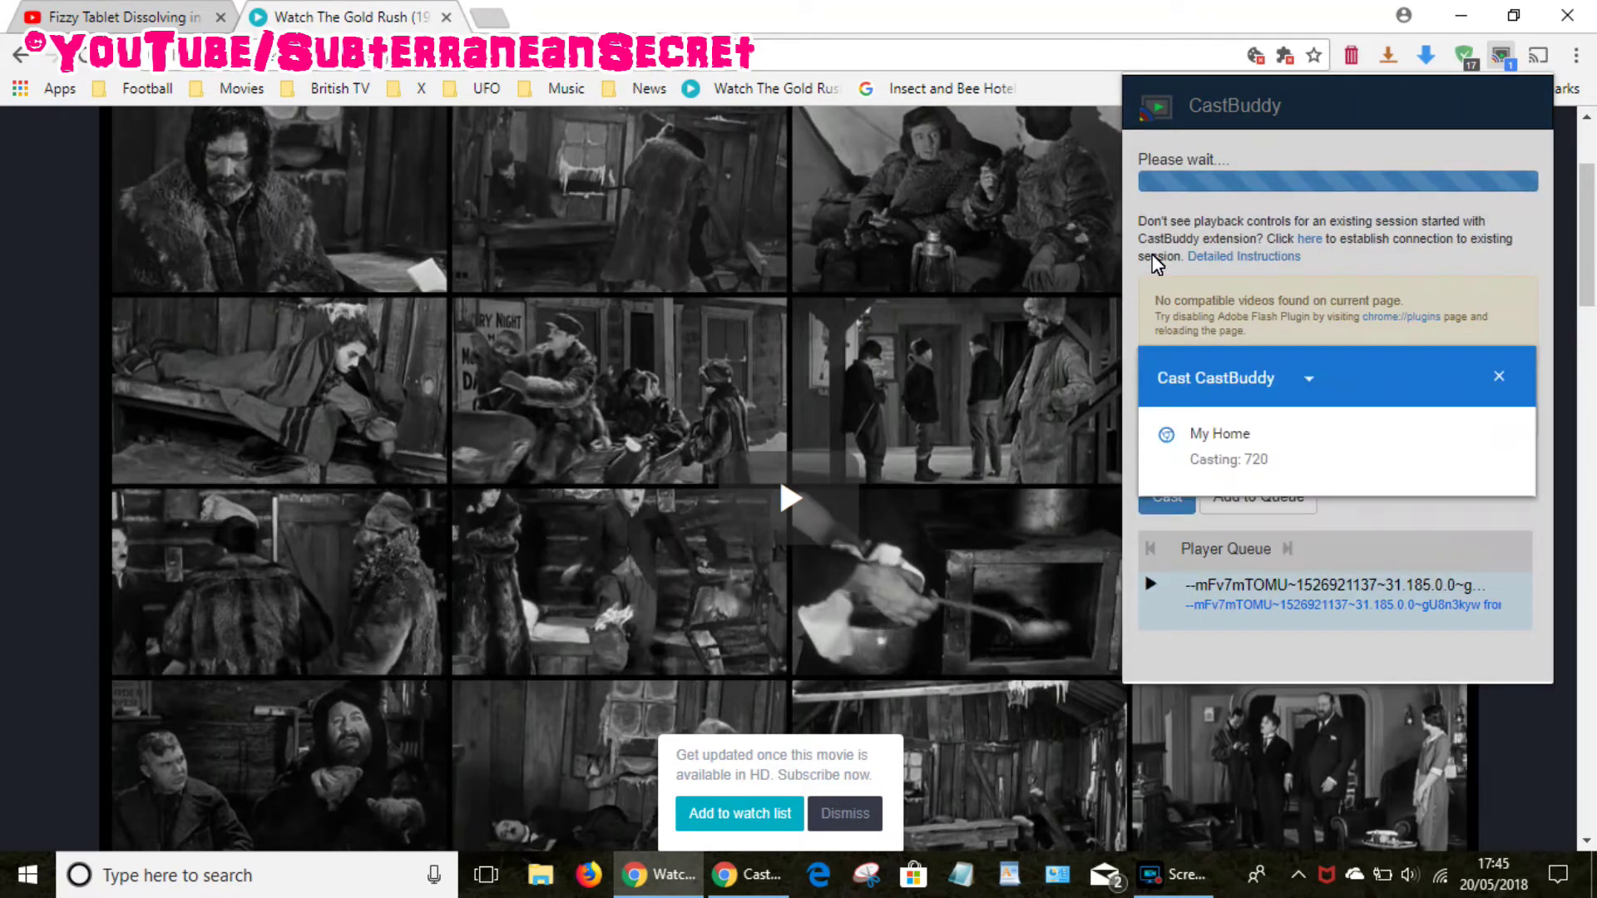
{"action": "left_click", "coordinate": [1226, 454]}
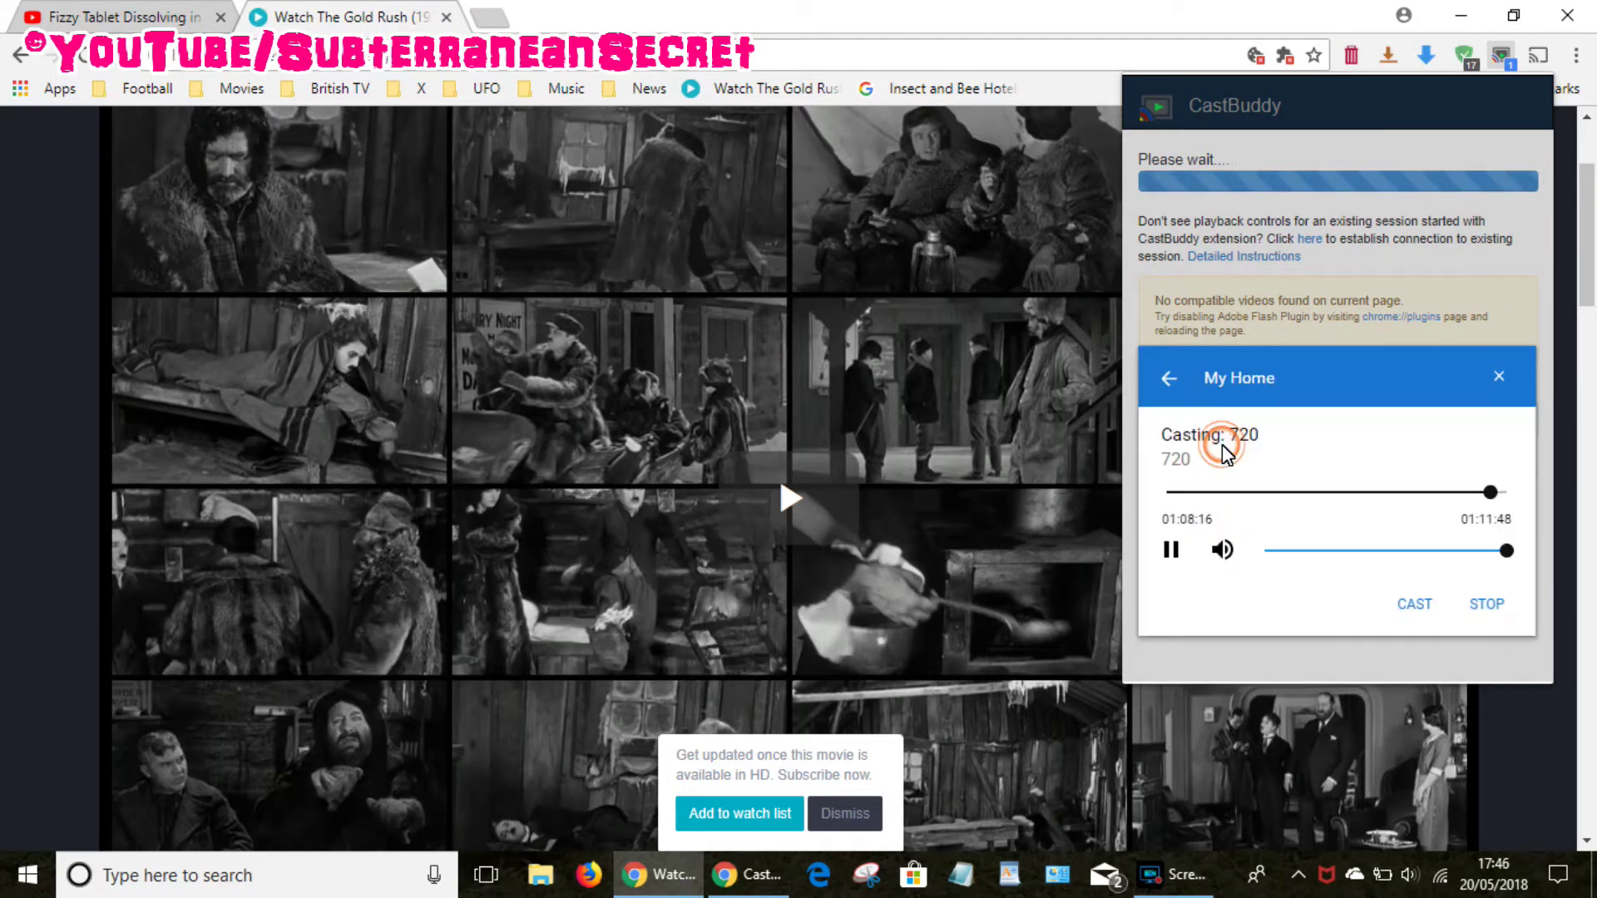
{"action": "left_click", "coordinate": [1414, 607]}
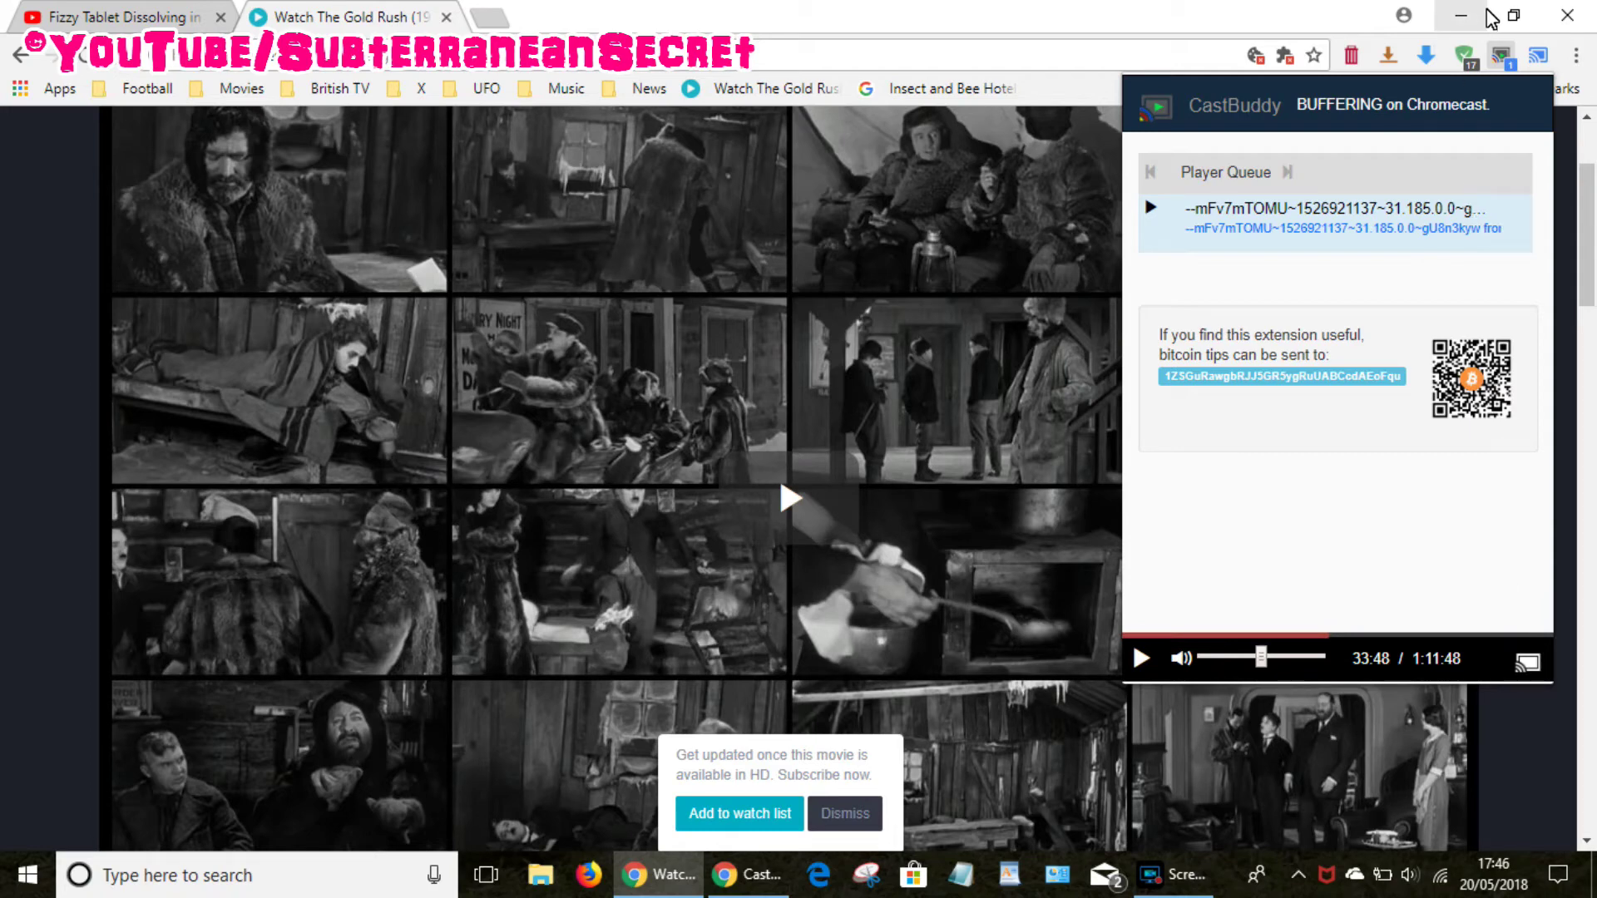
Close the Gold Rush and Web Store windows and relaunch Chrome from the desktop icon.
{"action": "left_click", "coordinate": [1571, 14]}
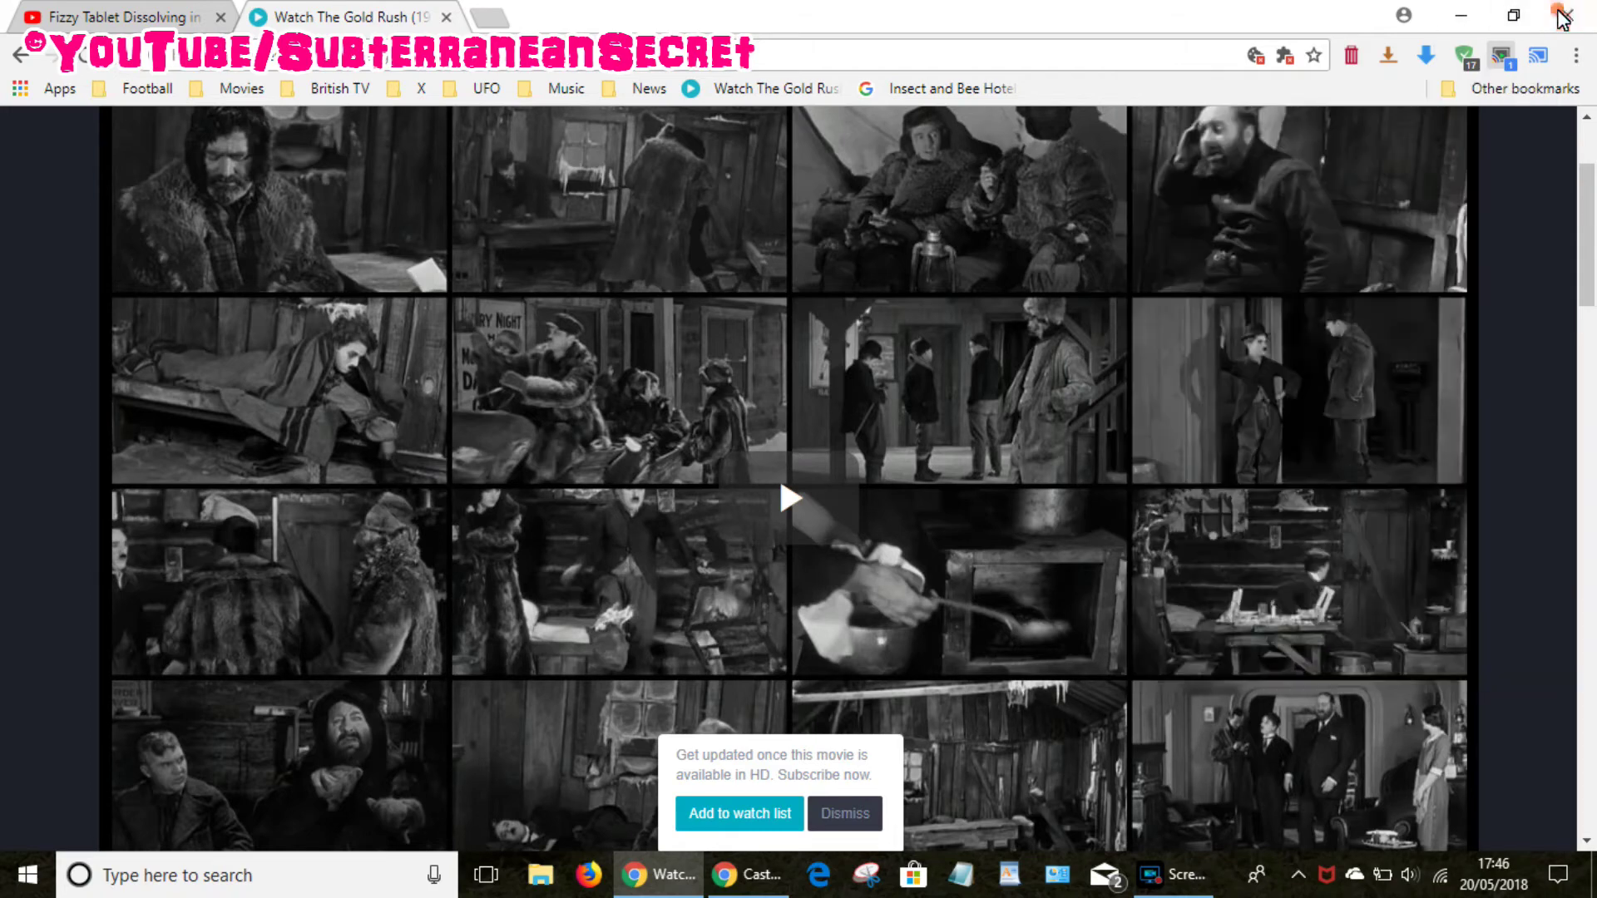
{"action": "left_click", "coordinate": [1564, 17]}
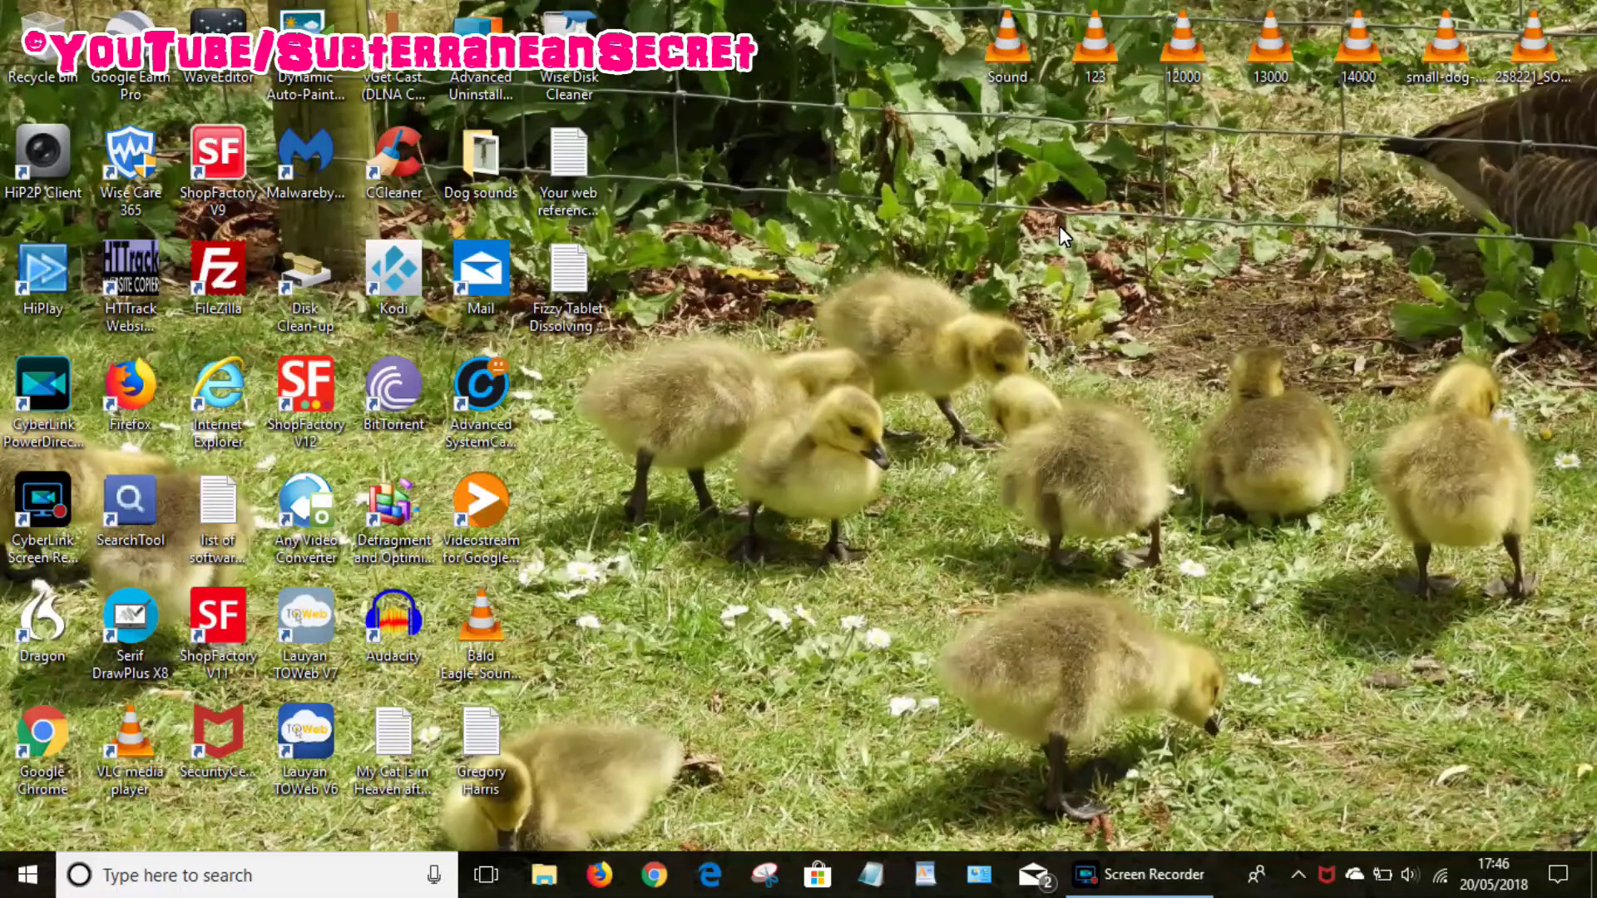
{"action": "double_click", "coordinate": [40, 752]}
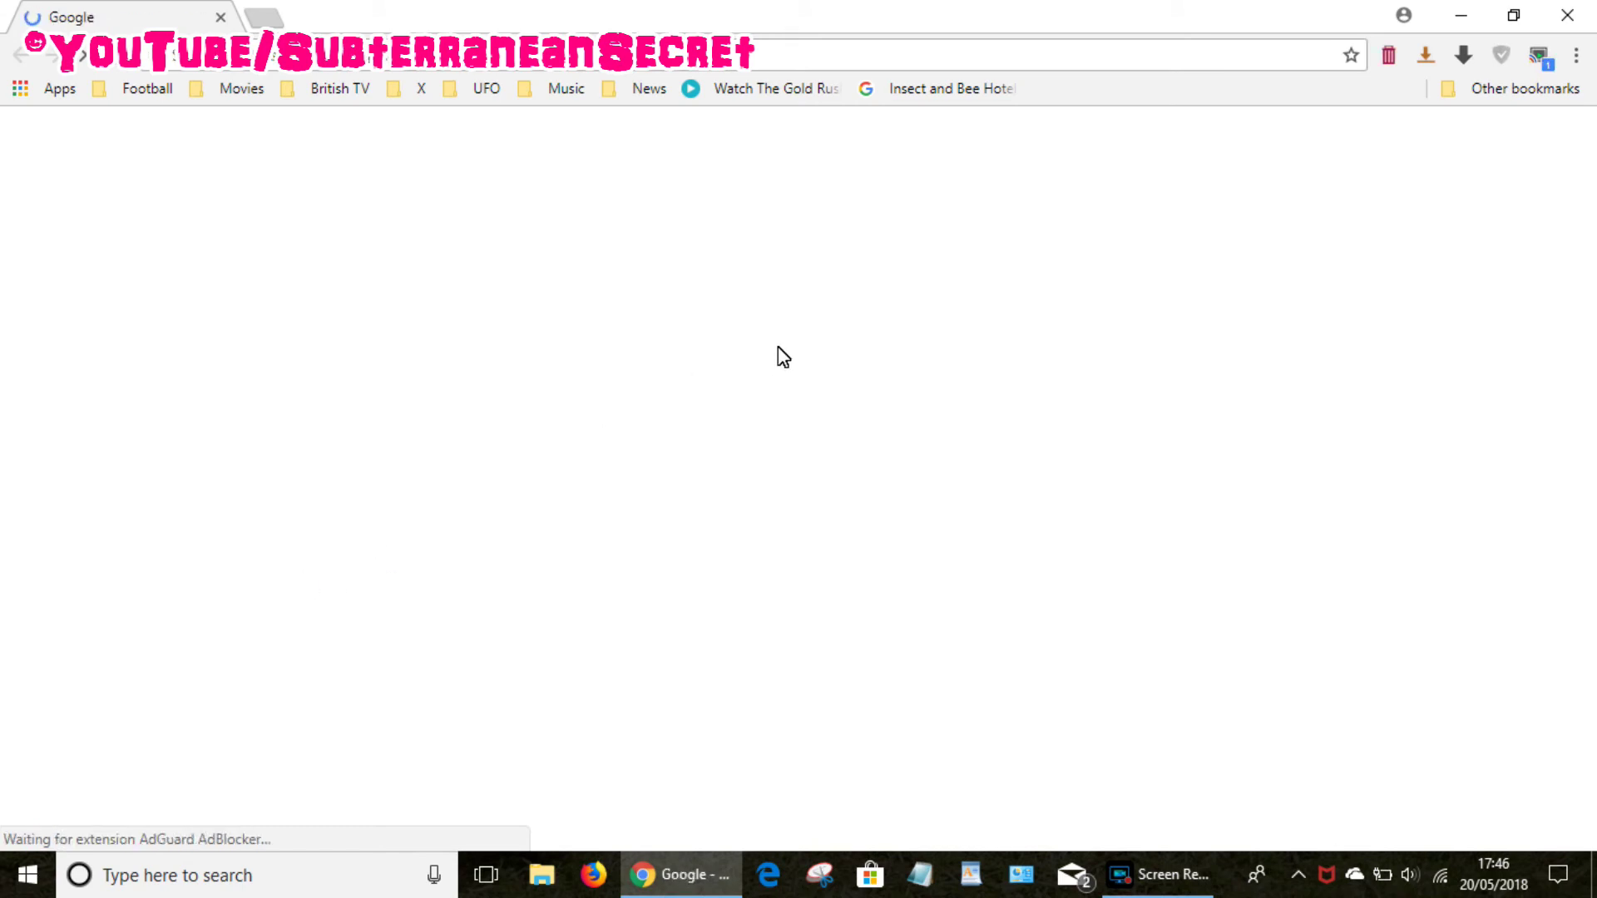
{"action": "left_click", "coordinate": [1576, 59]}
Select My Home in Chrome's Cast list to show the stream's controls at 34:33.
{"action": "left_click", "coordinate": [1358, 343]}
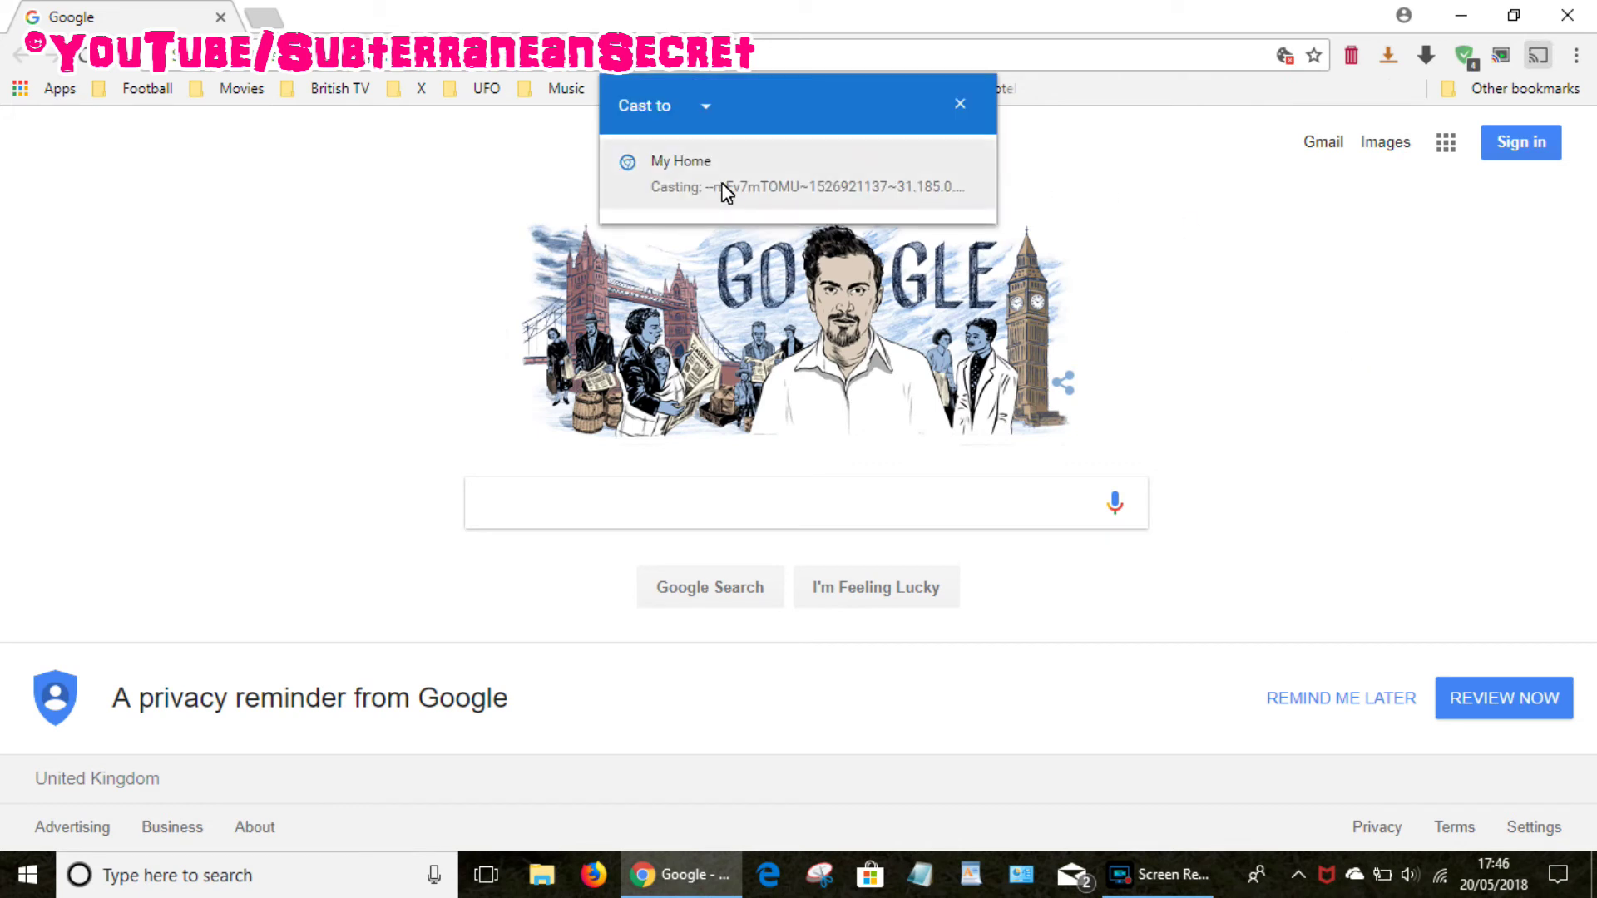
{"action": "left_click", "coordinate": [724, 187]}
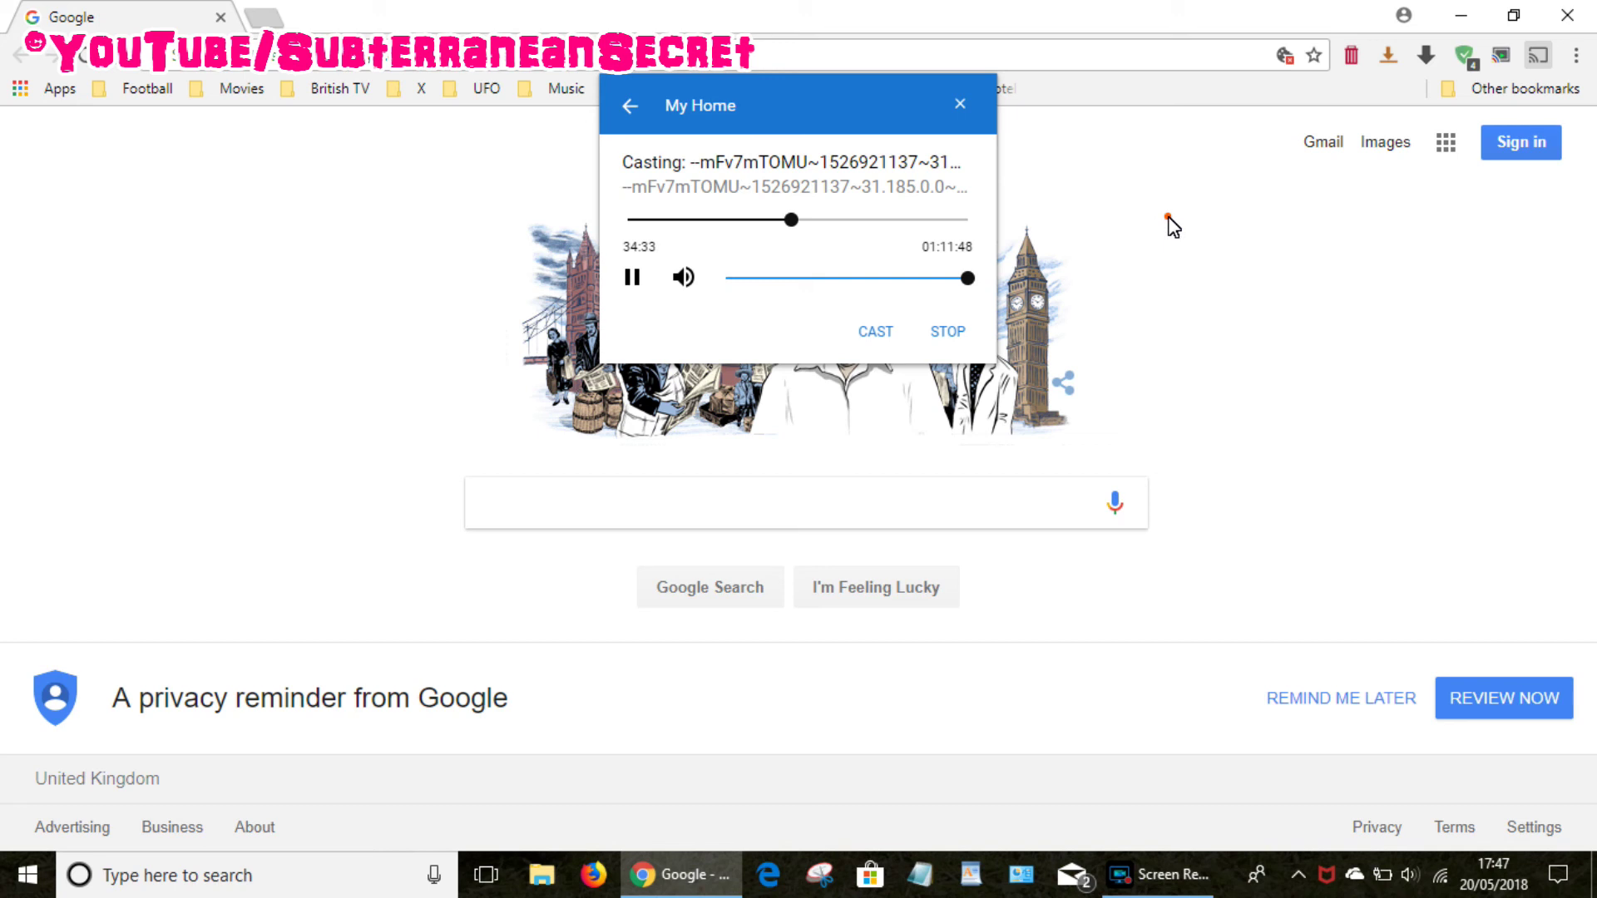
Close the My Home cast dialog while the stream keeps playing at 34:35.
{"action": "left_click", "coordinate": [961, 102]}
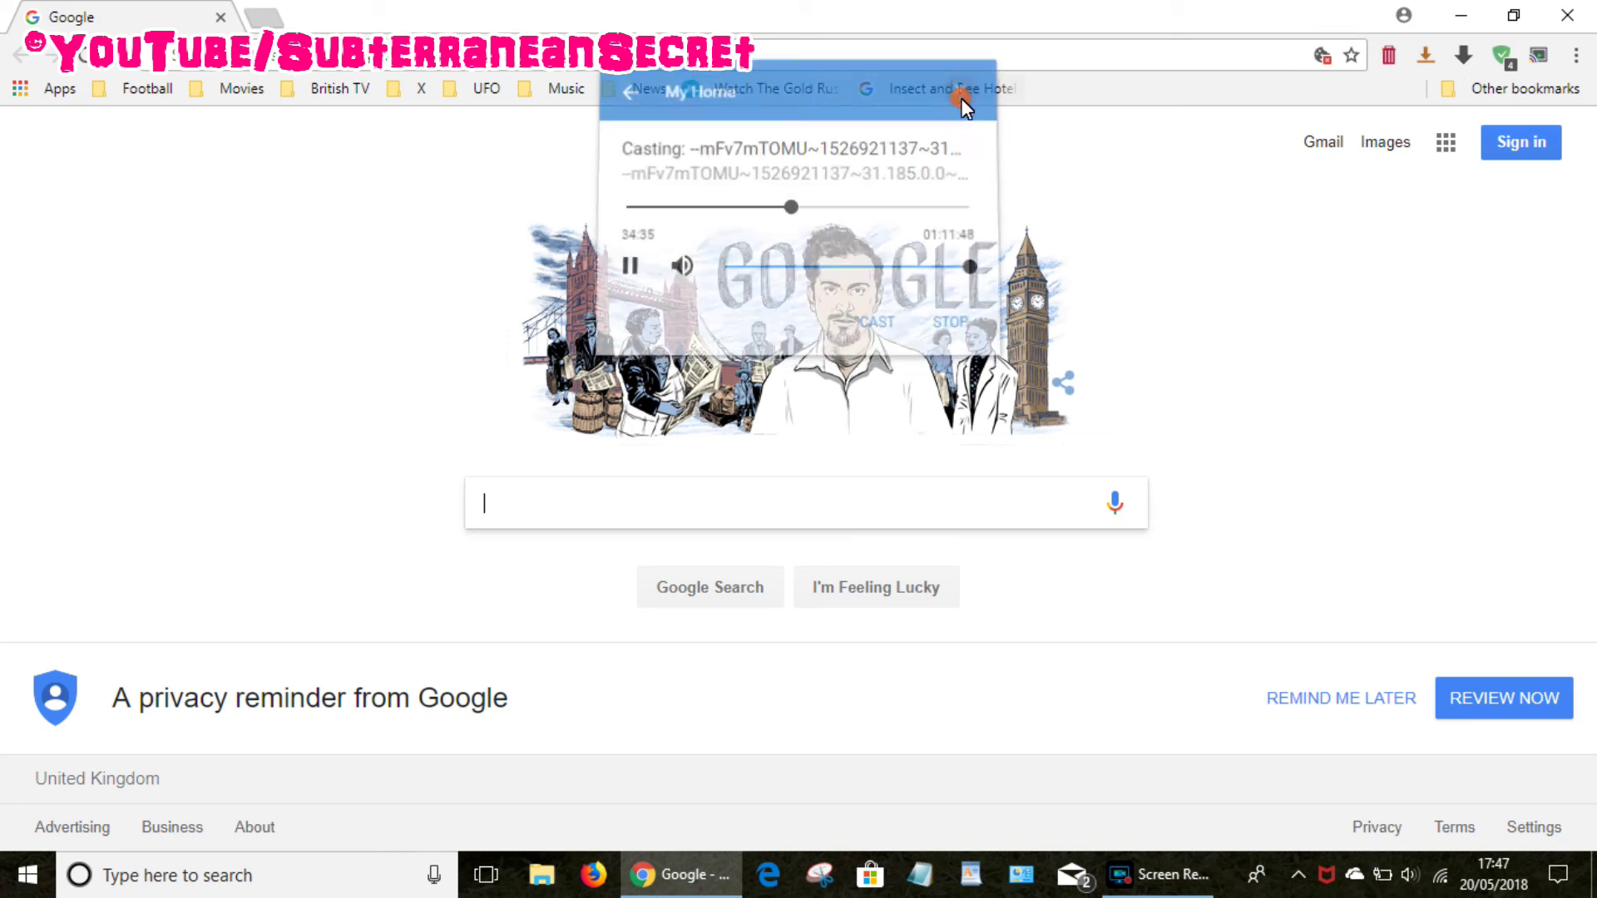